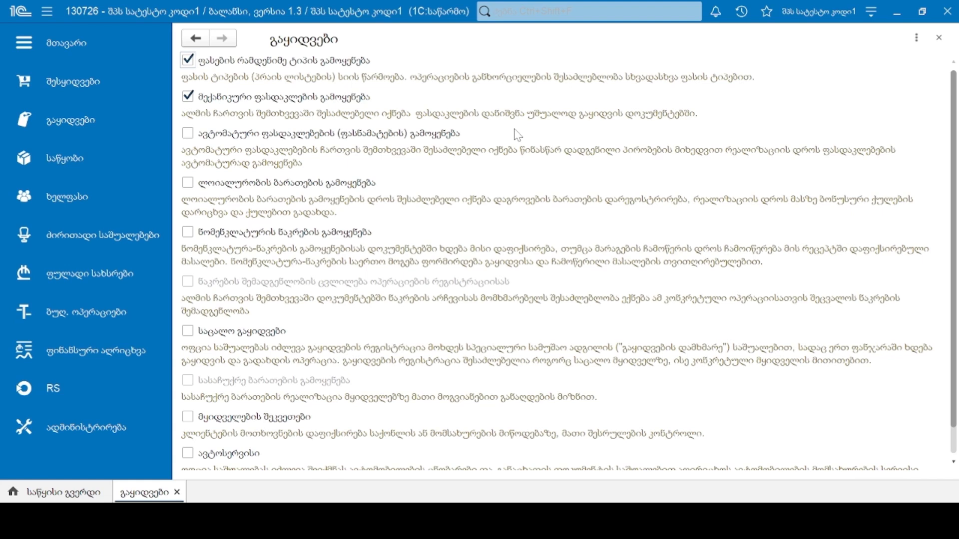
Step: Enable the use of automatic discounts and markups in the გაყიდვები settings
left_click(517, 134)
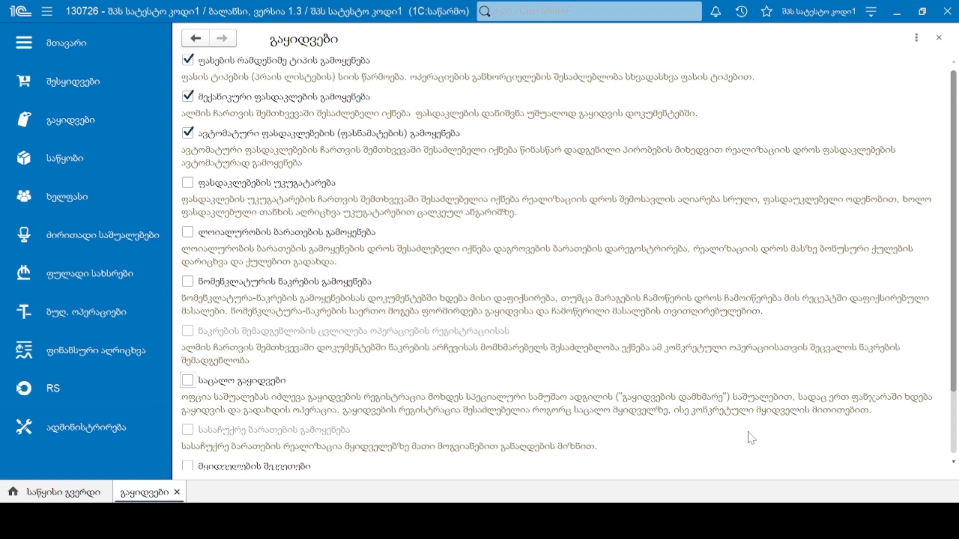
scroll(751, 438, "down", 3)
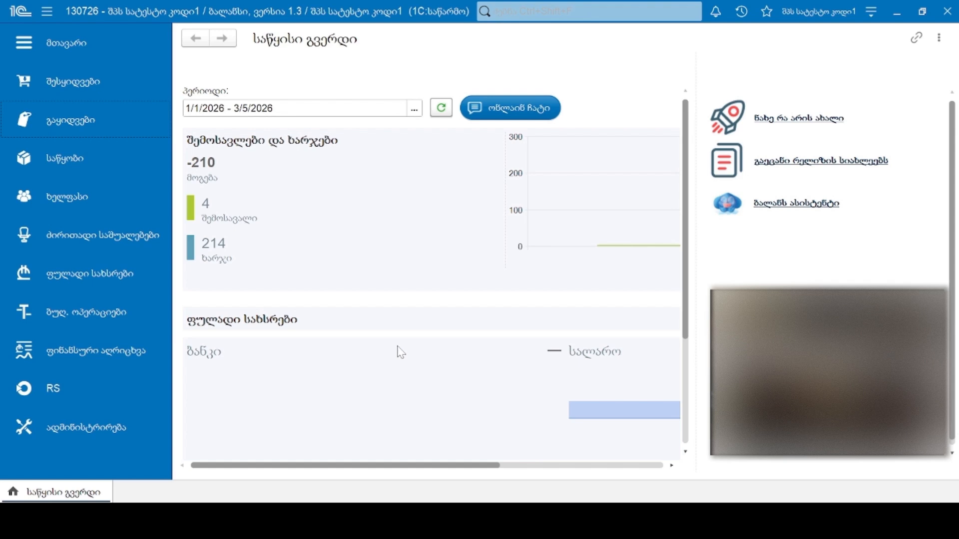
Step: Create and save a sales price type named საცალო in GEL, with VAT included and the type სტატიკური
left_click(68, 121)
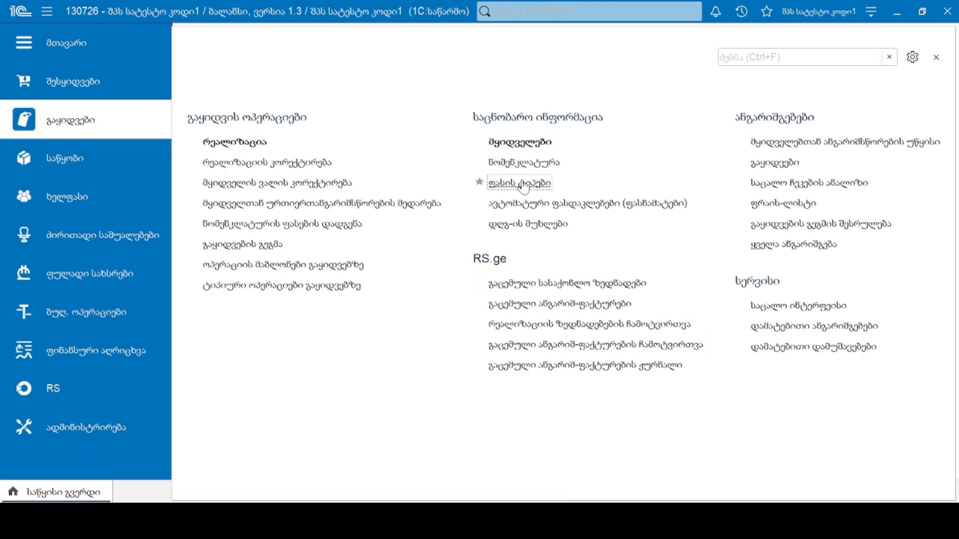
left_click(522, 183)
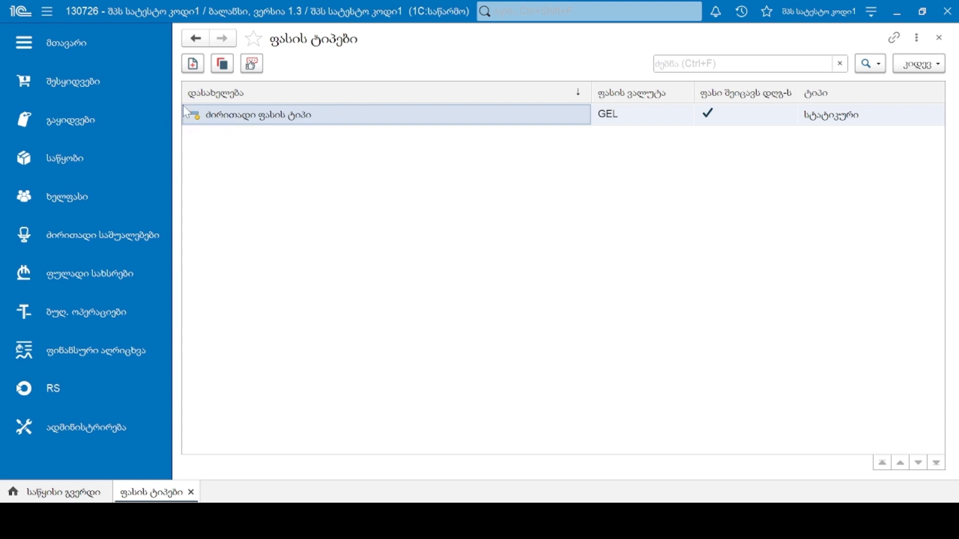
left_click(185, 64)
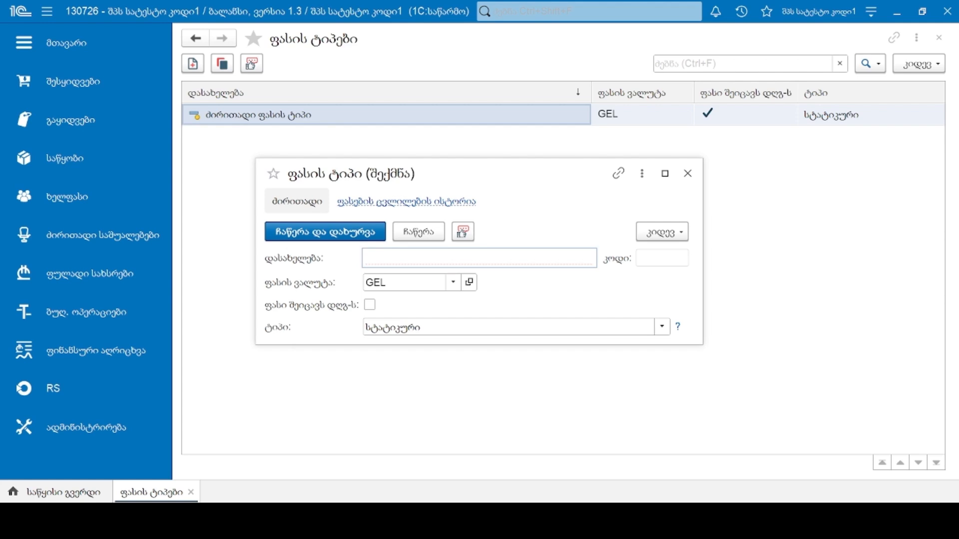
type("საცალო")
left_click(456, 283)
left_click(459, 283)
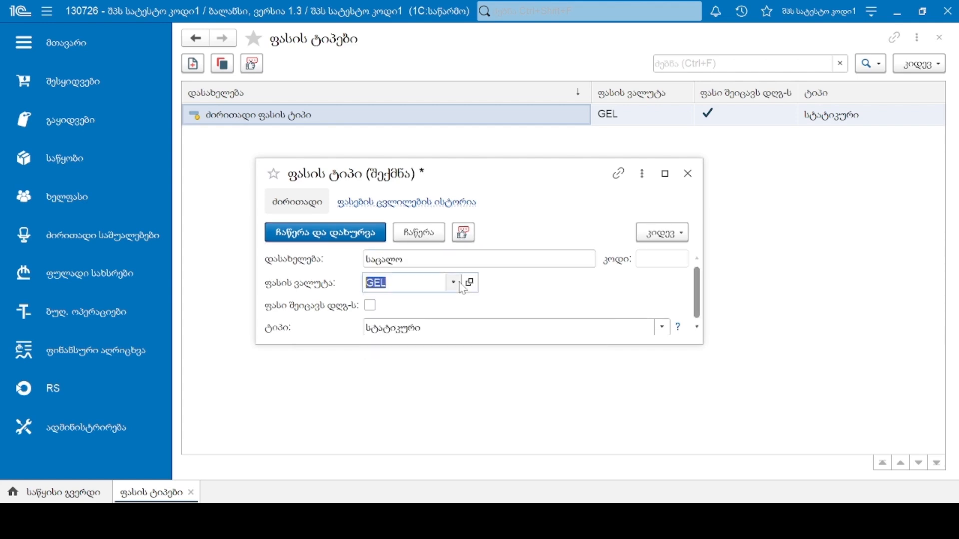
left_click(370, 305)
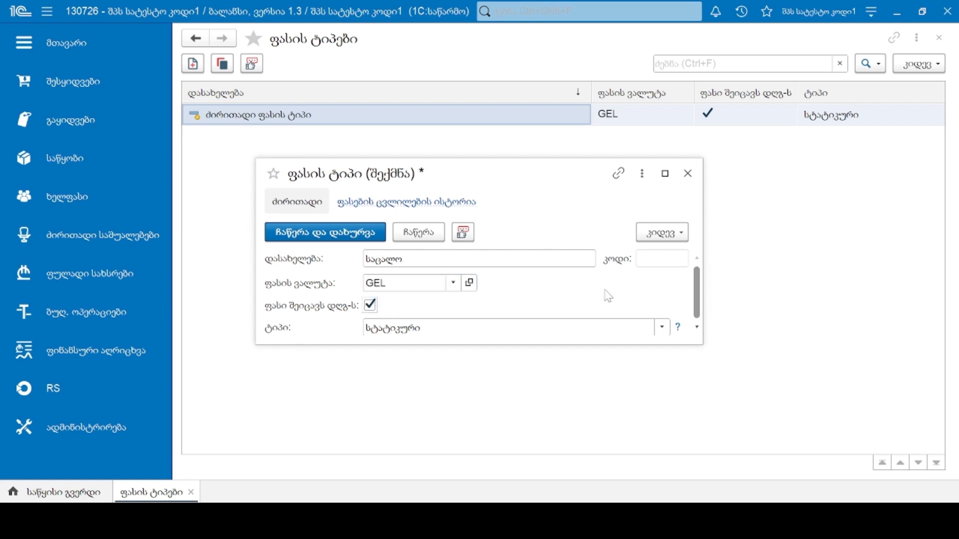
left_click(663, 327)
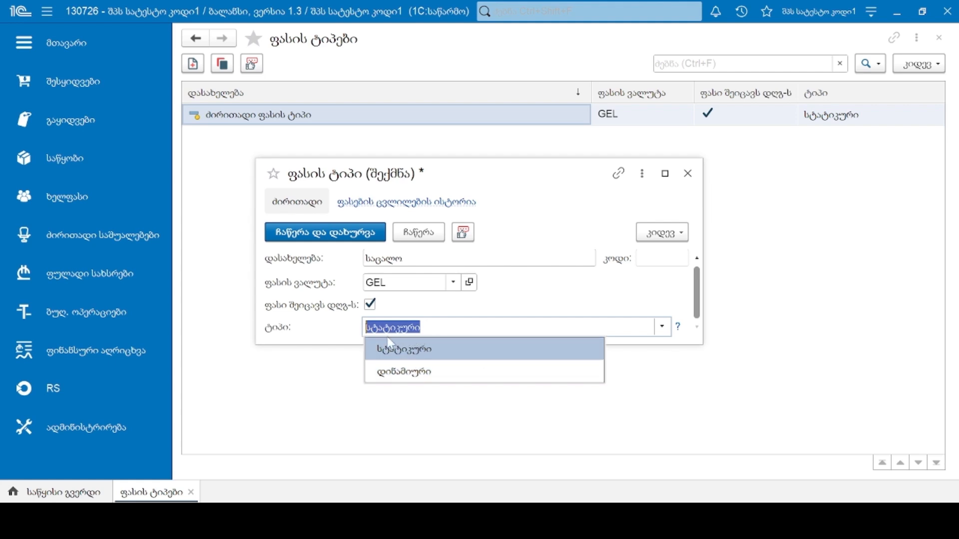
left_click(424, 355)
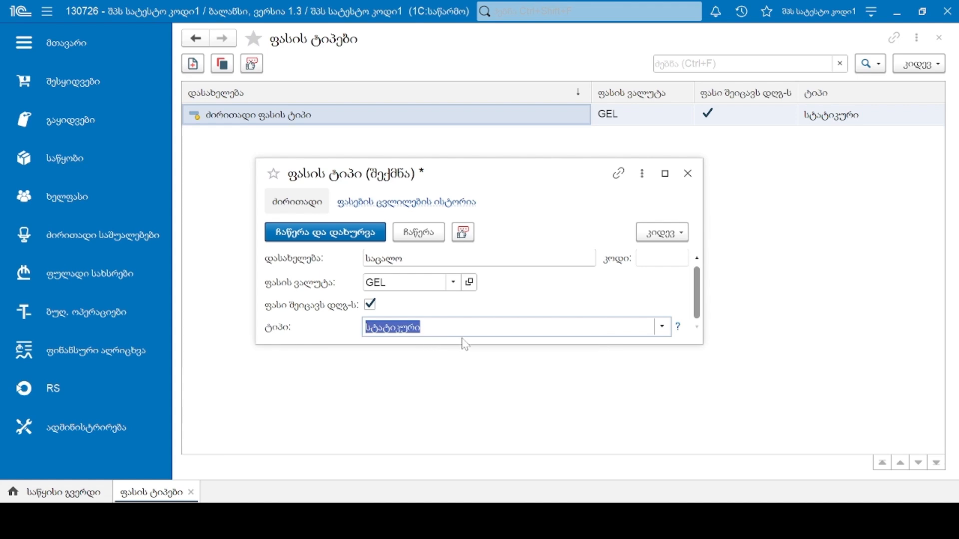
left_click(307, 242)
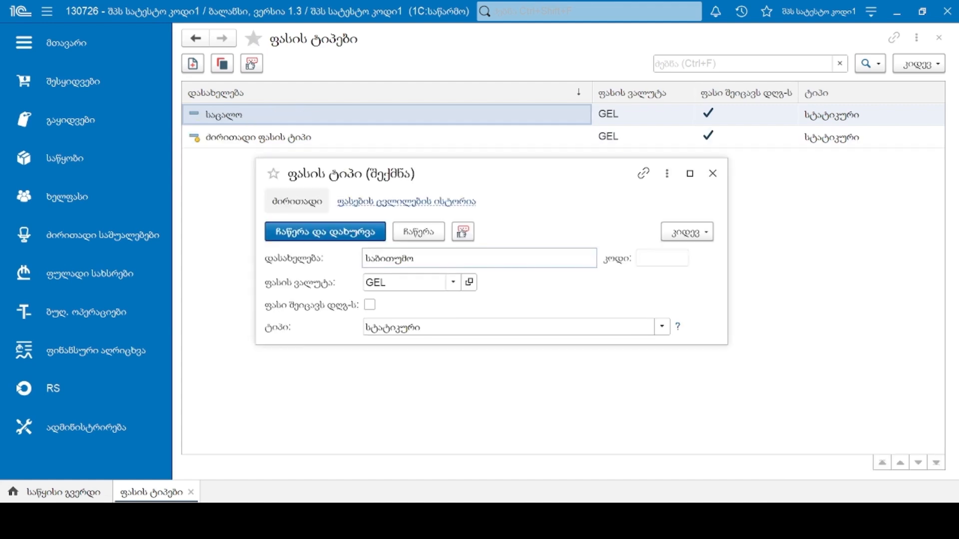
Step: Make the new საბითუმო price type დინამიური, based on საცალო with a percentage change of -10, and save it
left_click(415, 328)
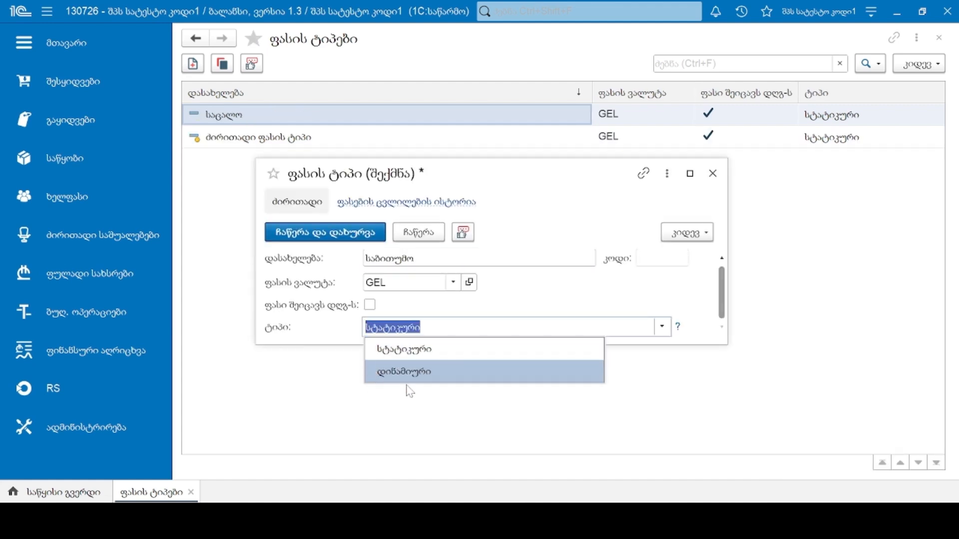
left_click(403, 373)
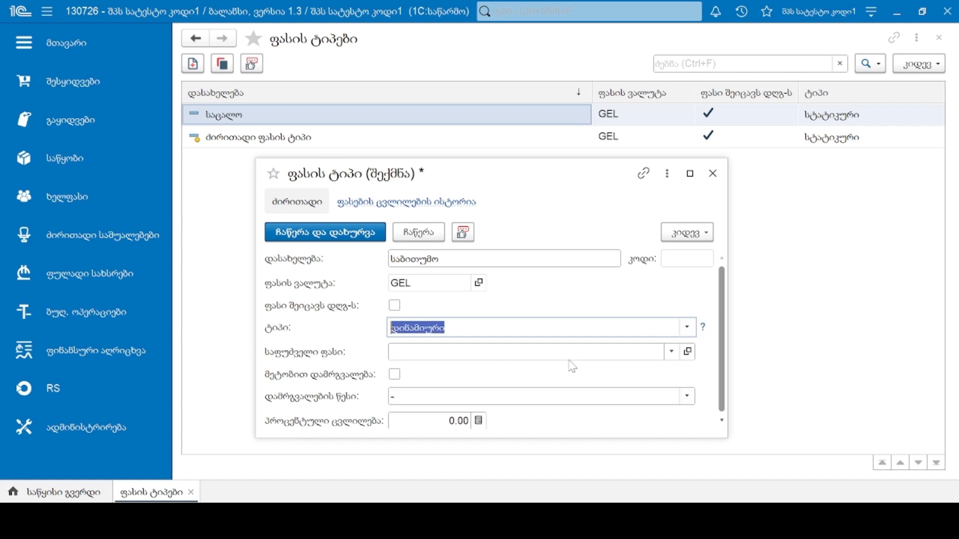
left_click(490, 352)
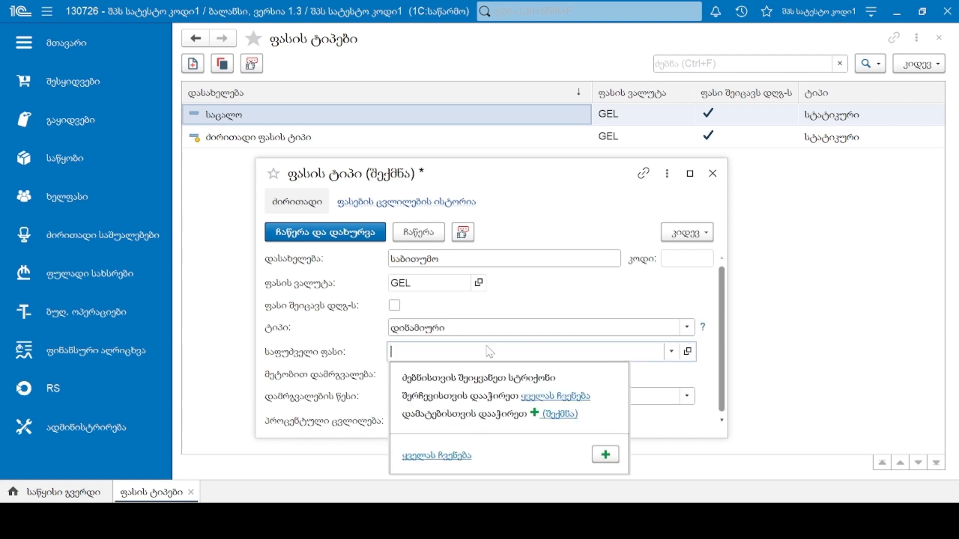
left_click(449, 460)
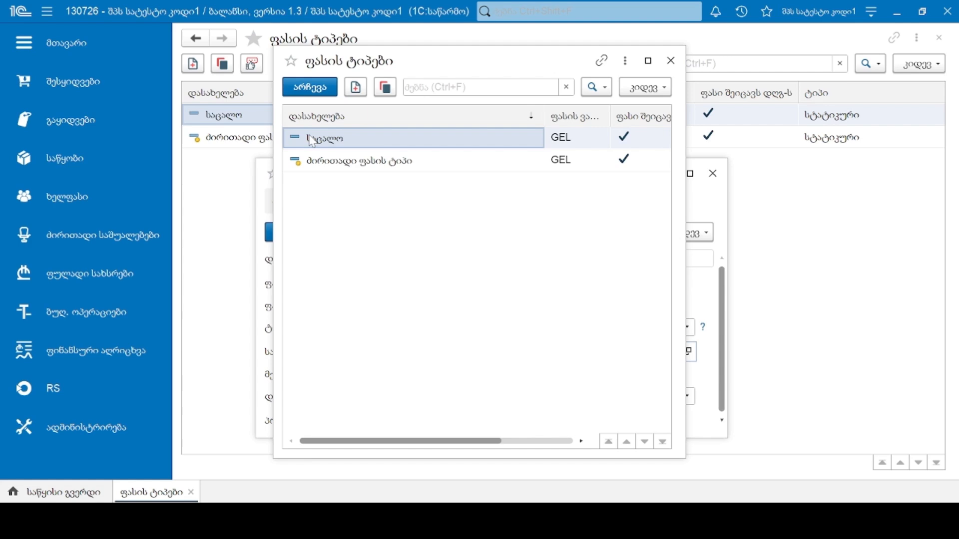
left_click(309, 87)
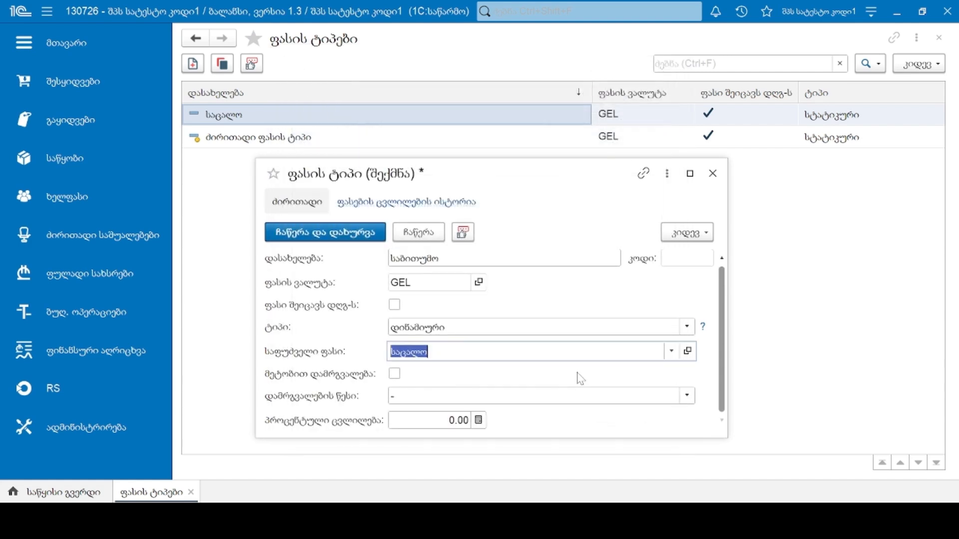
left_click(458, 421)
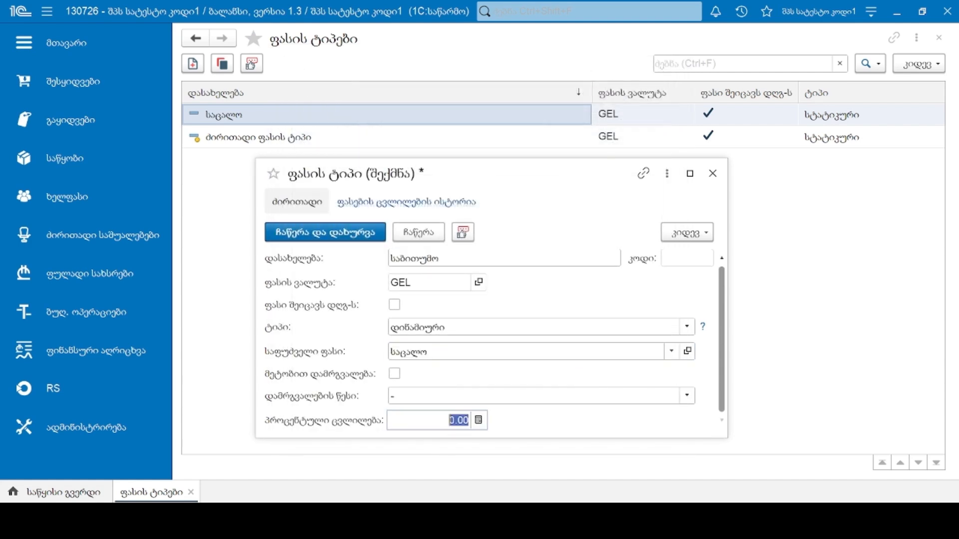
type("-10")
left_click(293, 244)
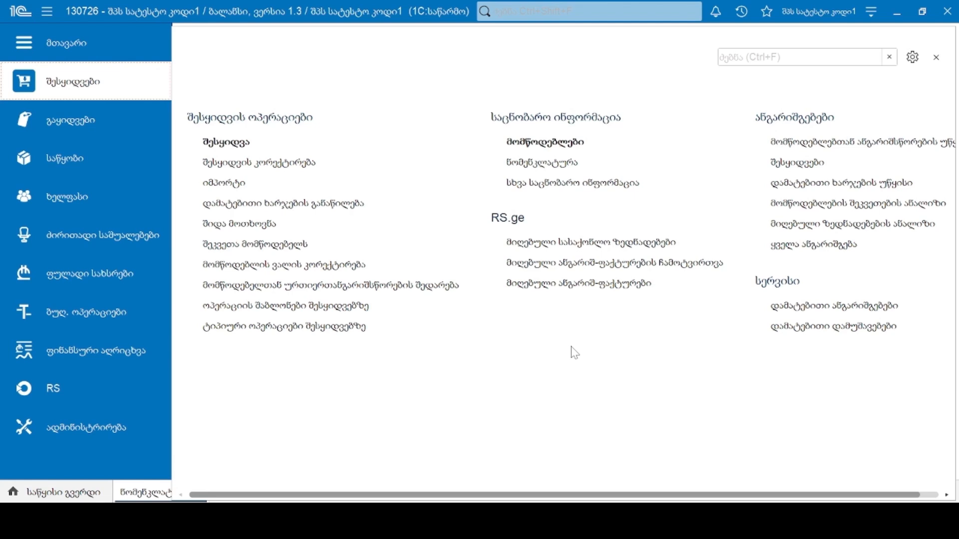
Step: Add a new price to the item წიწაკა in the nomenclature, using price type საცალო and a price of 10 GEL
left_click(539, 164)
double_click(373, 158)
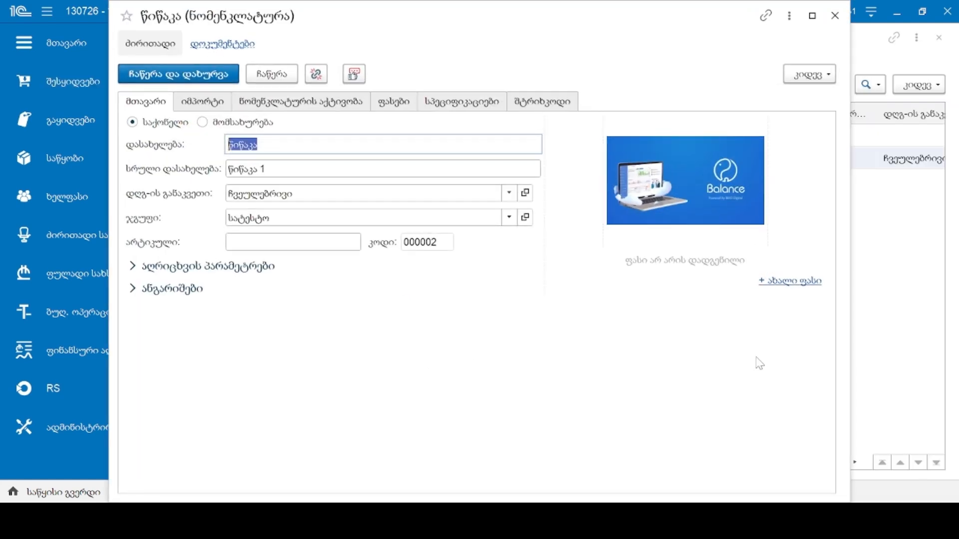
left_click(780, 282)
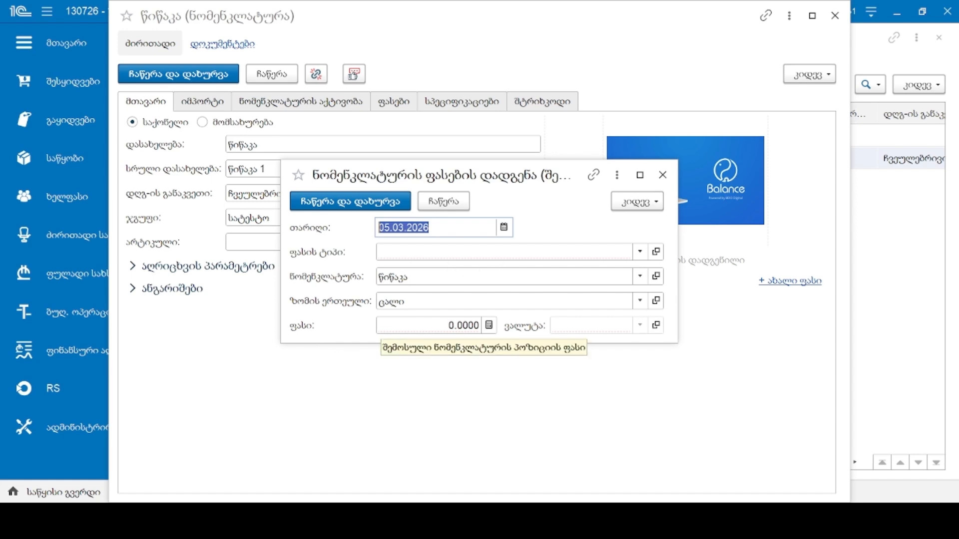
left_click(424, 254)
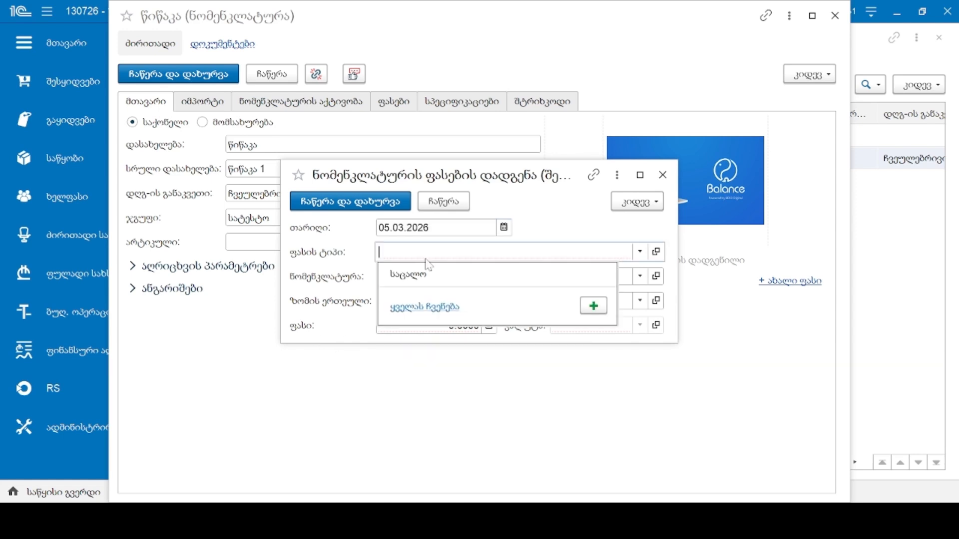
left_click(419, 272)
left_click(433, 324)
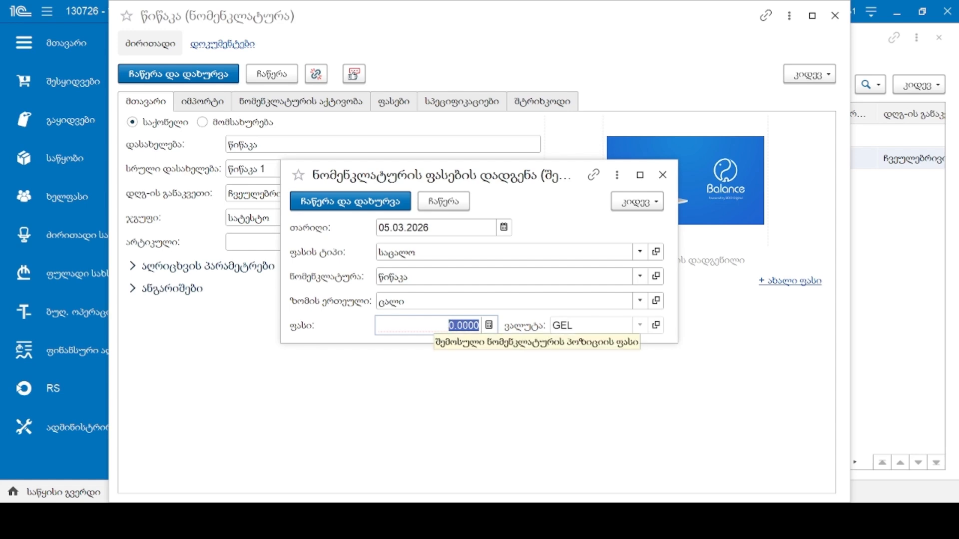
type("10")
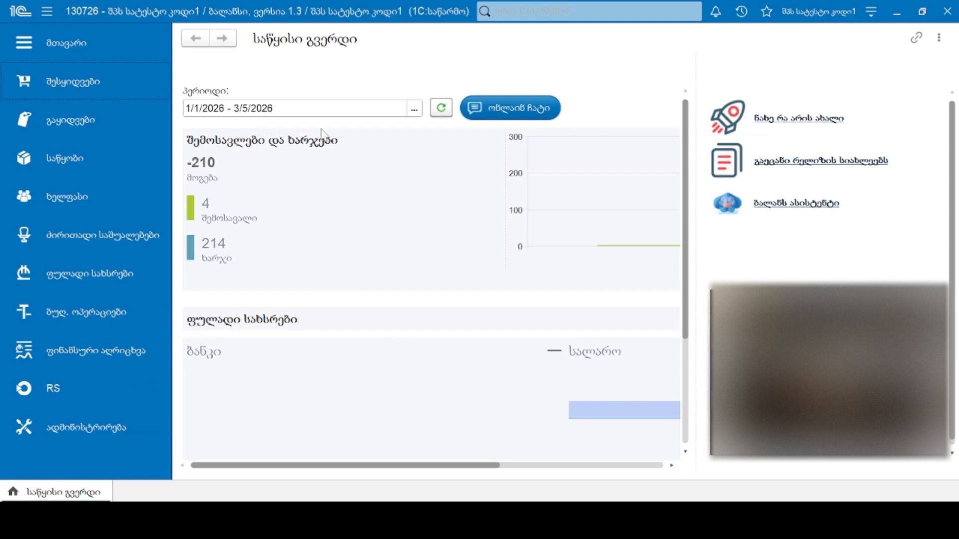
Step: Create a nomenclature price-setting document from the 100.00 GEL purchase, using the operation type შესყიდვის თვითღირებულებით
left_click(72, 81)
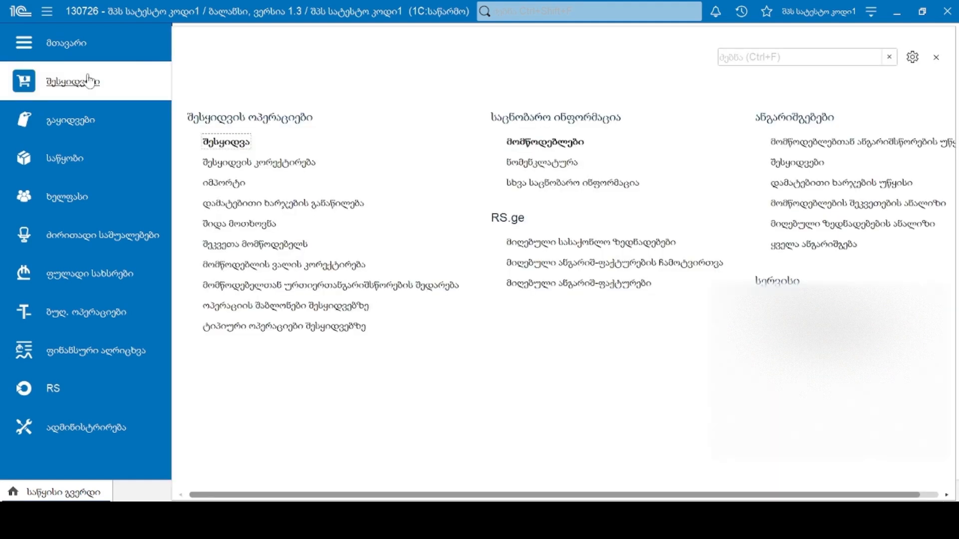
left_click(215, 143)
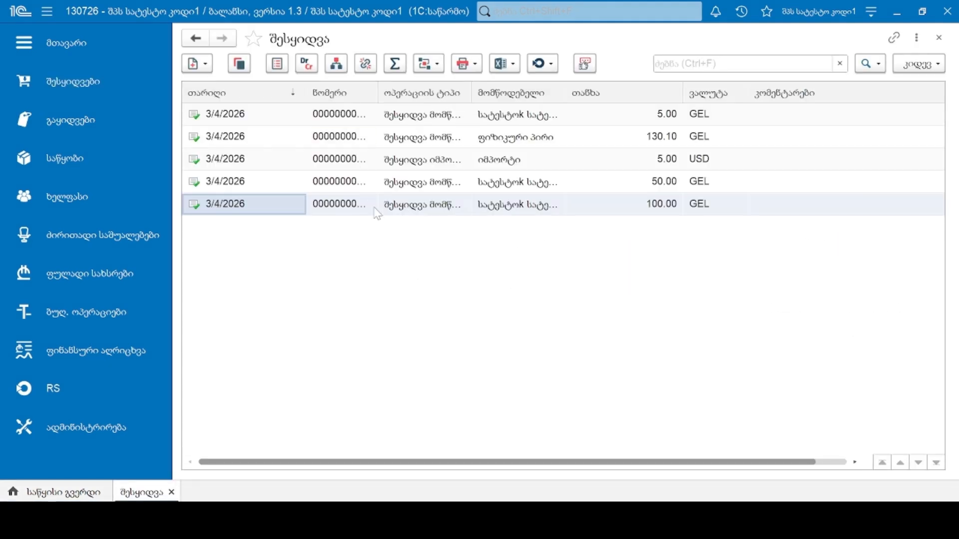
left_click(429, 65)
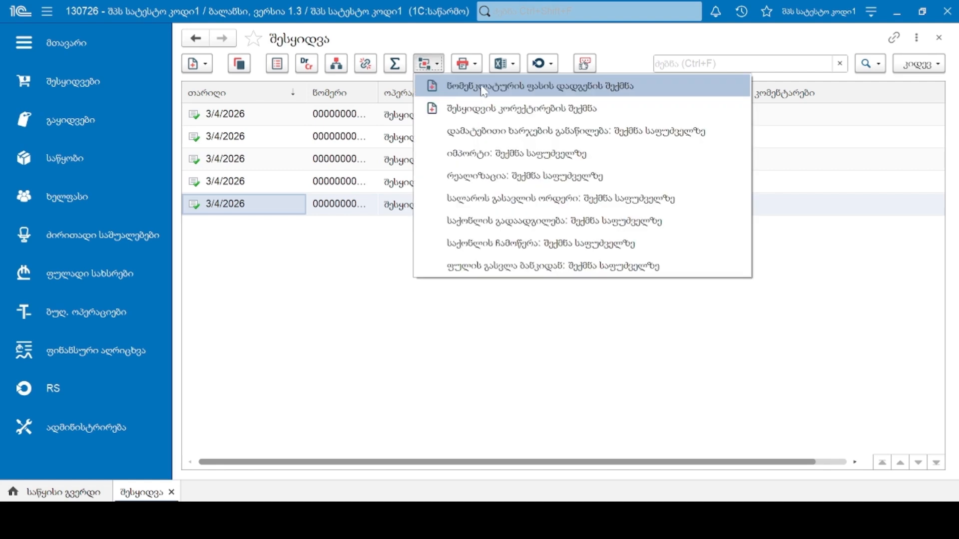
left_click(519, 86)
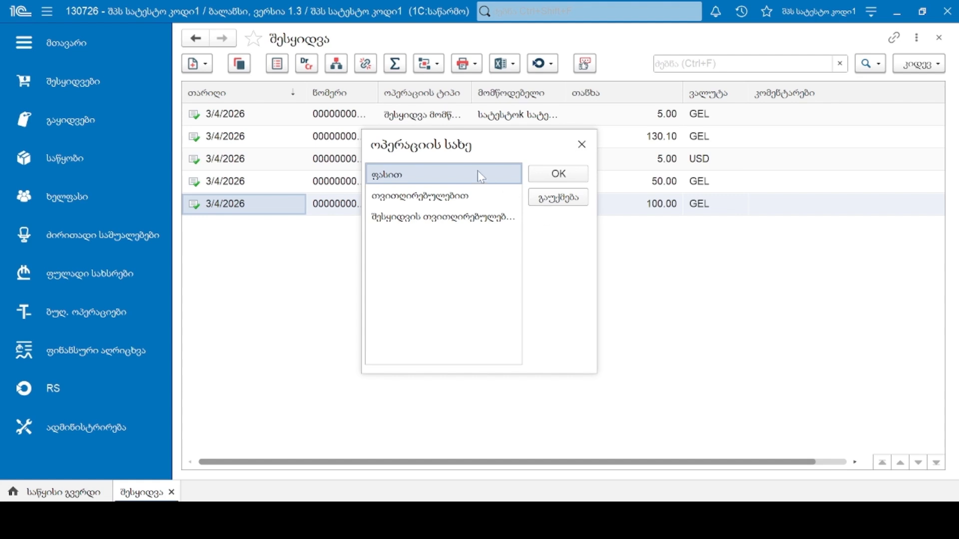
left_click(480, 196)
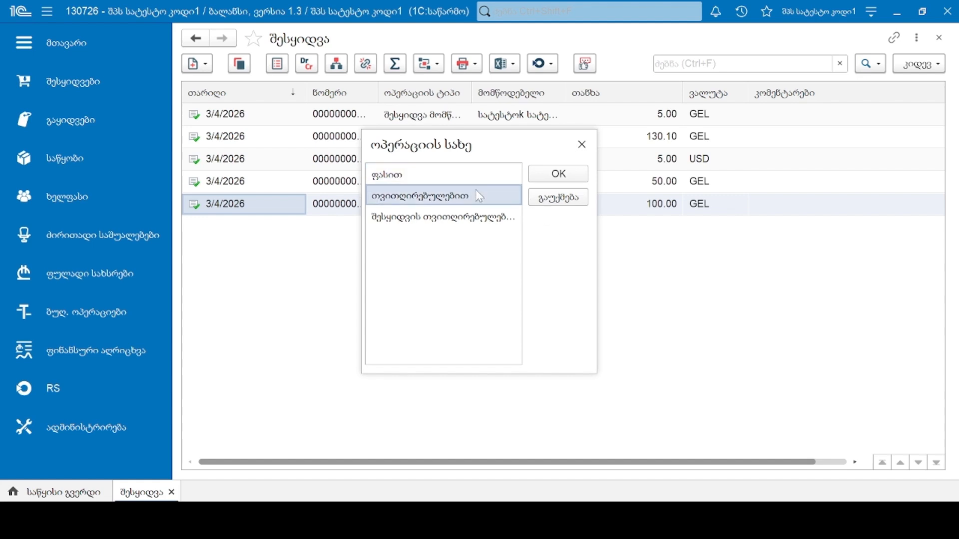
left_click(502, 222)
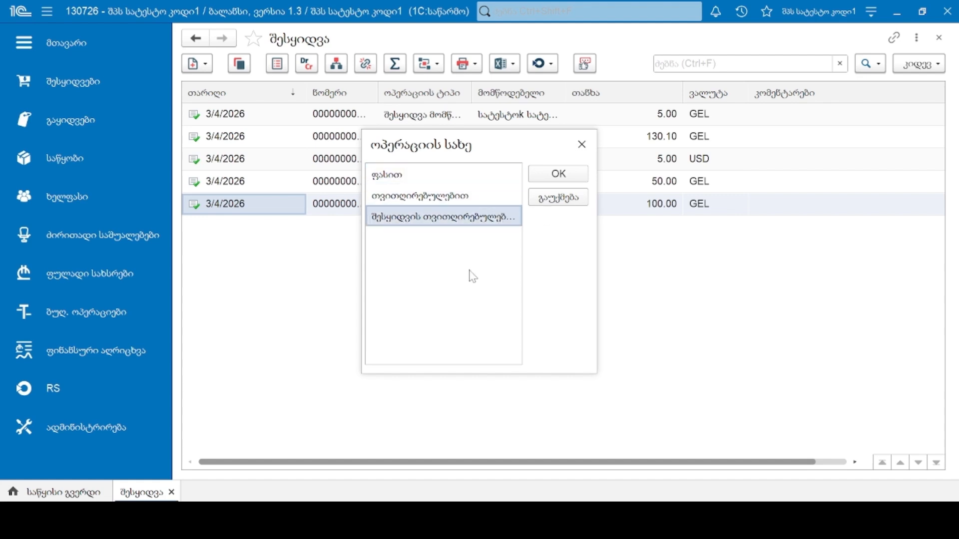
left_click(464, 176)
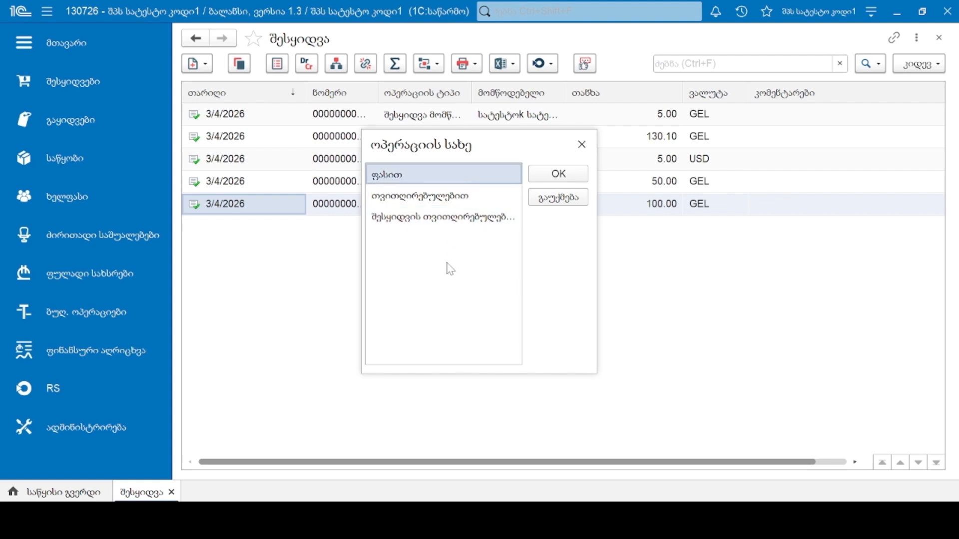
left_click(454, 200)
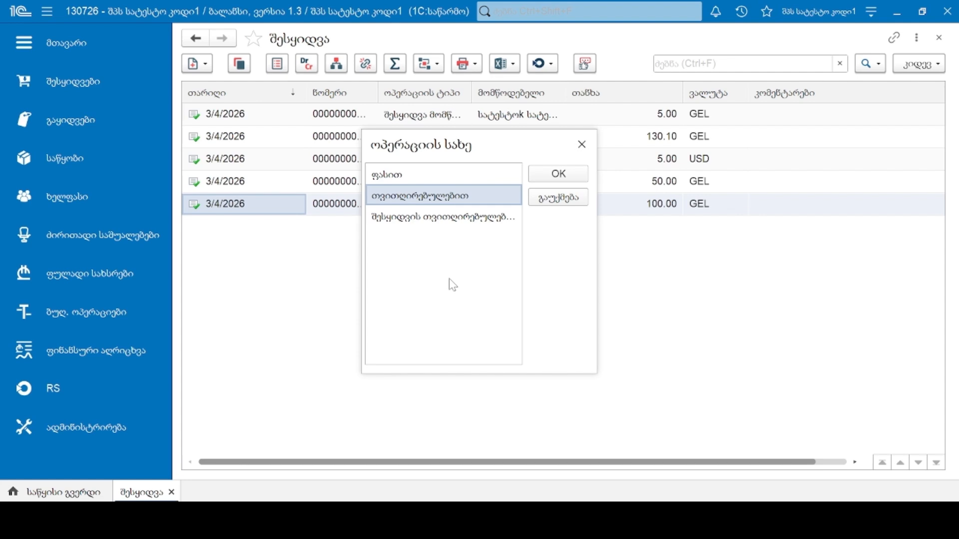
left_click(457, 218)
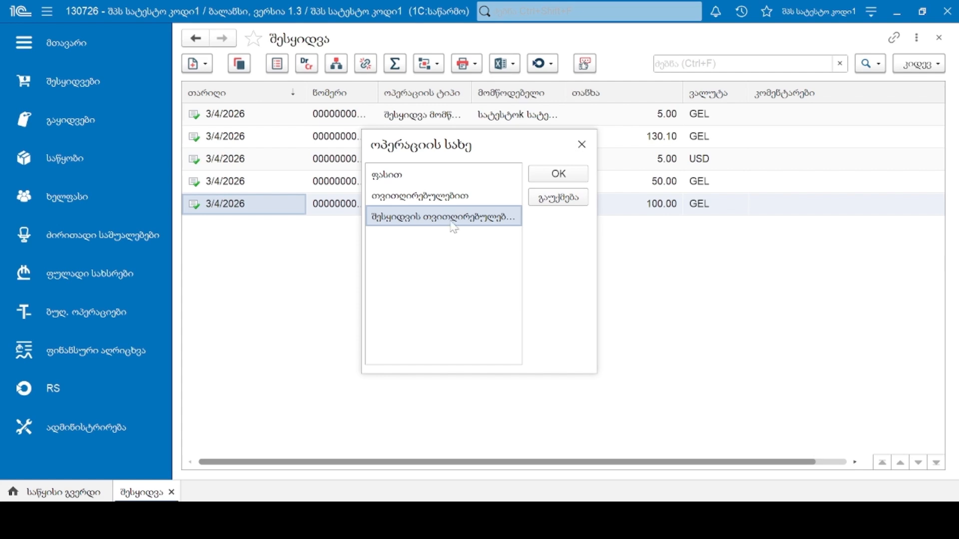
left_click(568, 176)
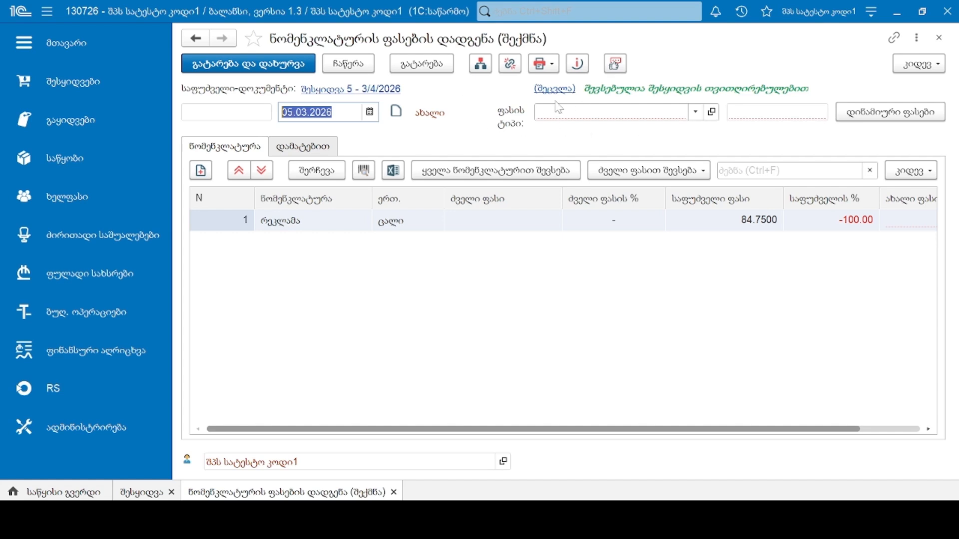
Step: Set the document's price type to საცალო and fill the new price of რეკლამა from the base price using მიმდინარე ფასებით
left_click(590, 113)
left_click(592, 131)
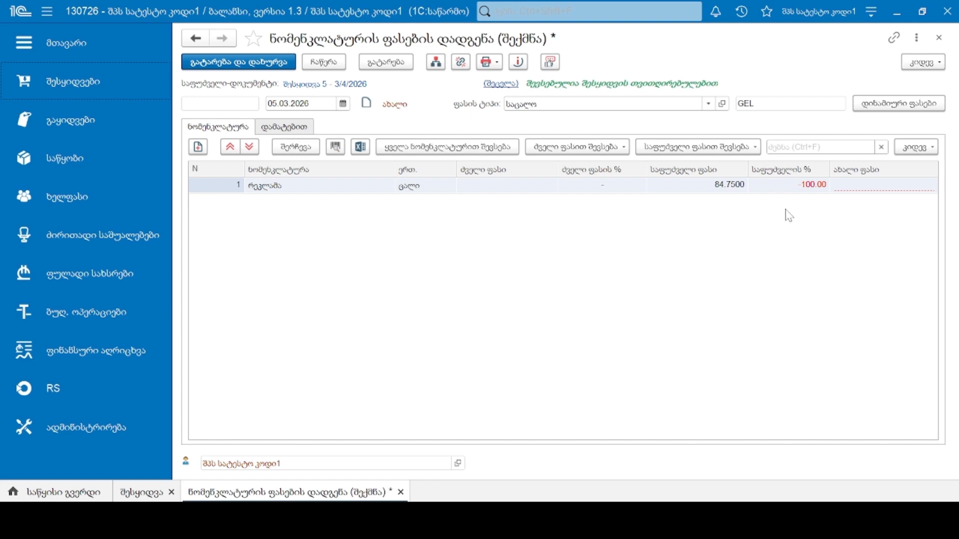
left_click(852, 185)
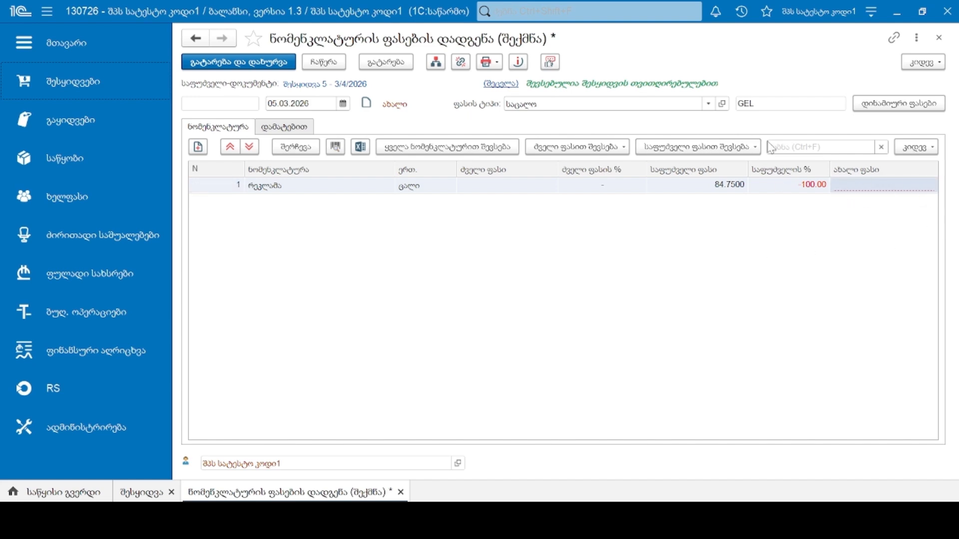
left_click(745, 148)
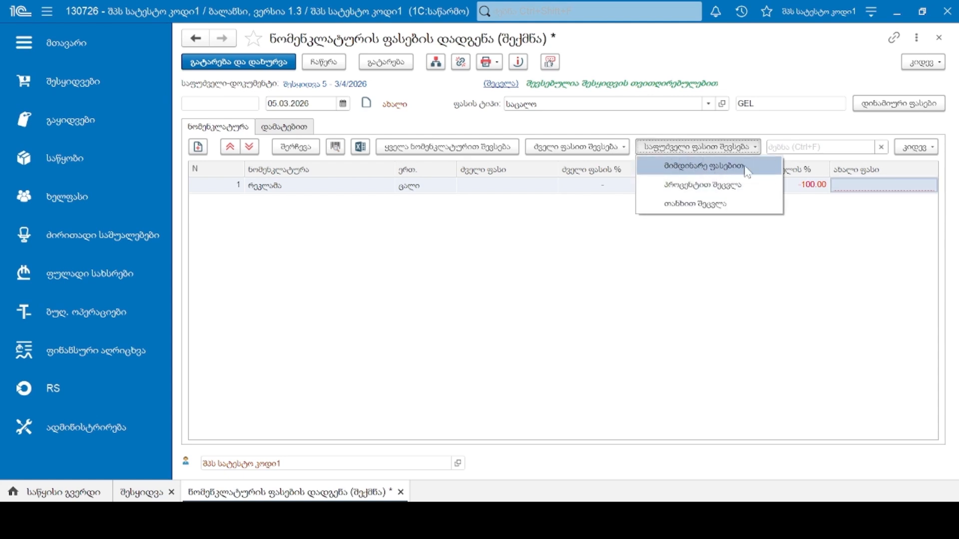
left_click(748, 173)
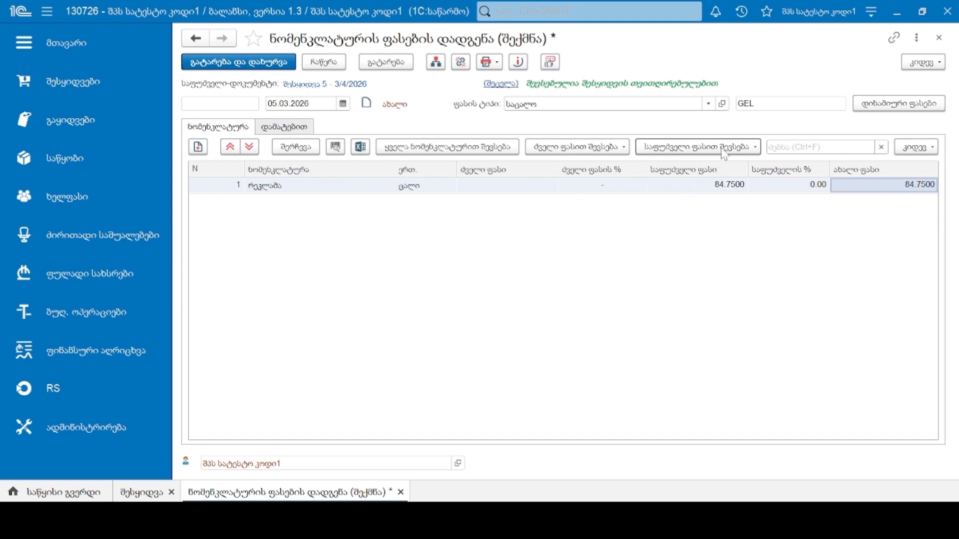
Step: Fill the new price of რეკლამა from the base price using პროცენტით შეცვლა with a value of 10
left_click(699, 147)
left_click(732, 187)
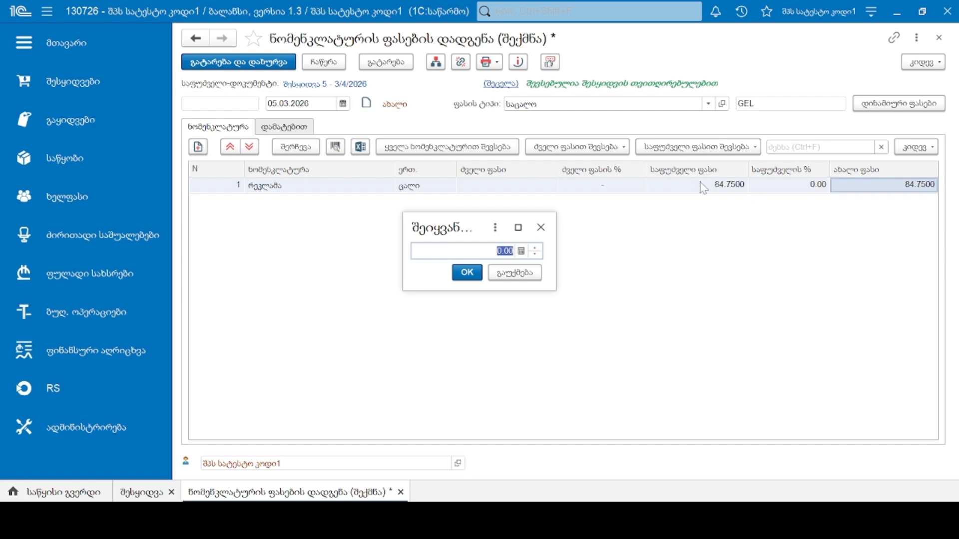
type("10")
left_click(475, 278)
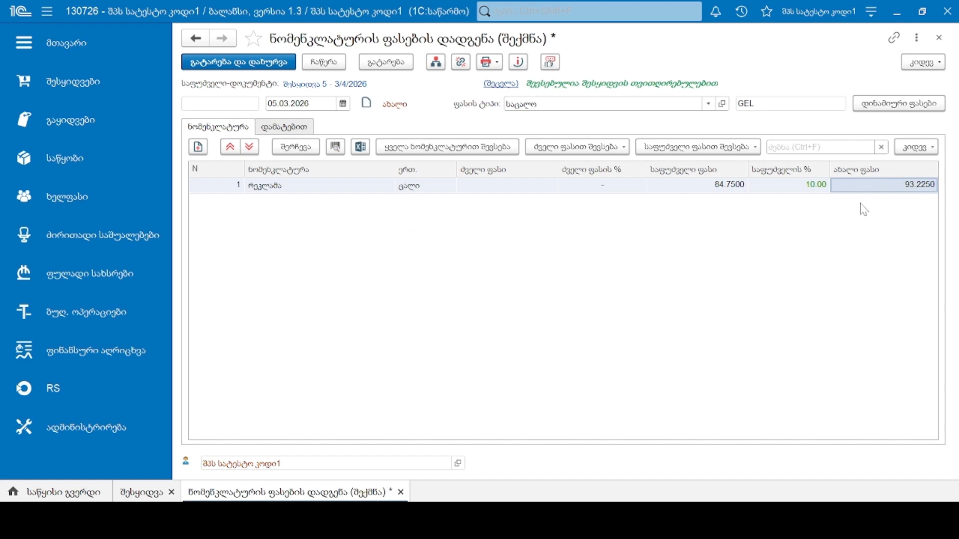
Step: Fill the new price of რეკლამა from the base price using თანხით შეცვლა with an amount of 100
left_click(722, 149)
left_click(715, 209)
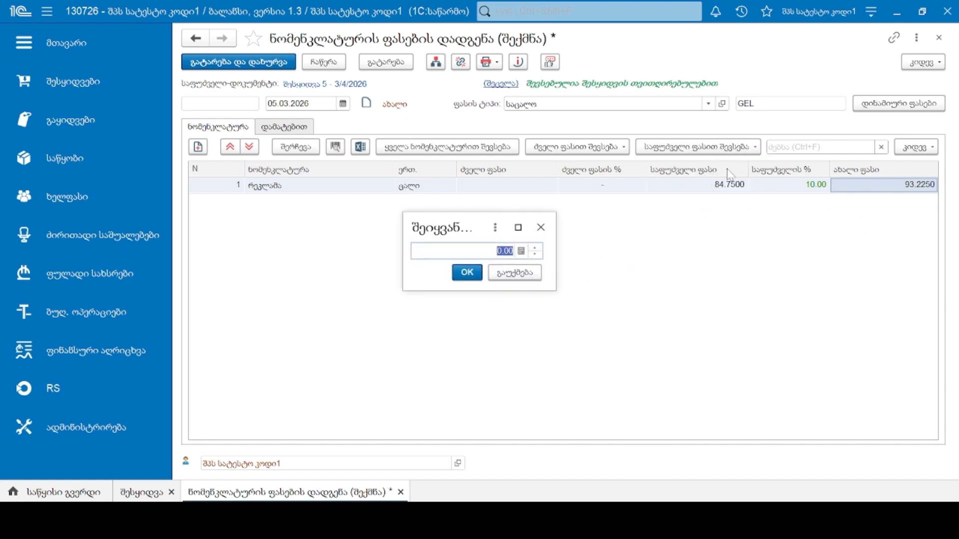
type("100")
left_click(466, 272)
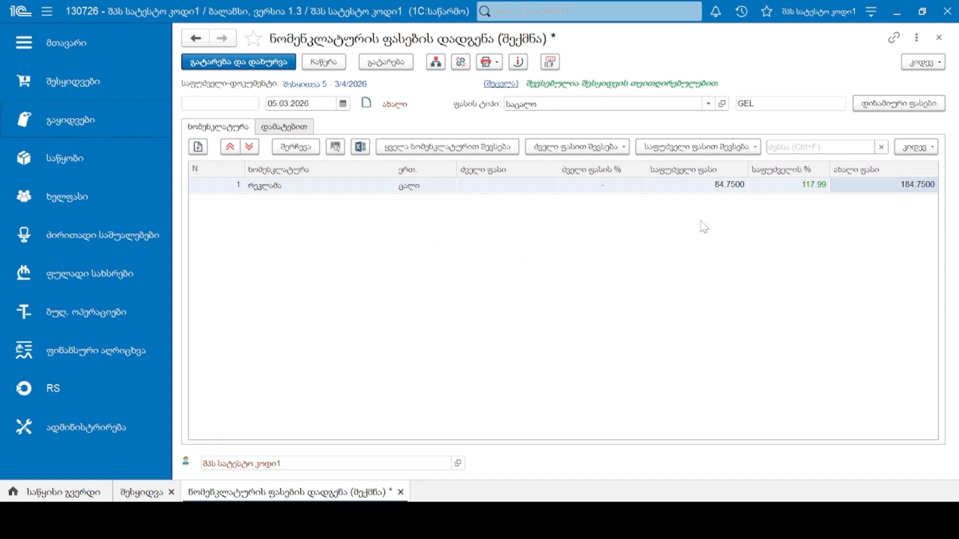
Step: Recalculate the new price of რეკლამა from the base price with a 10 percent change and post the document
left_click(695, 147)
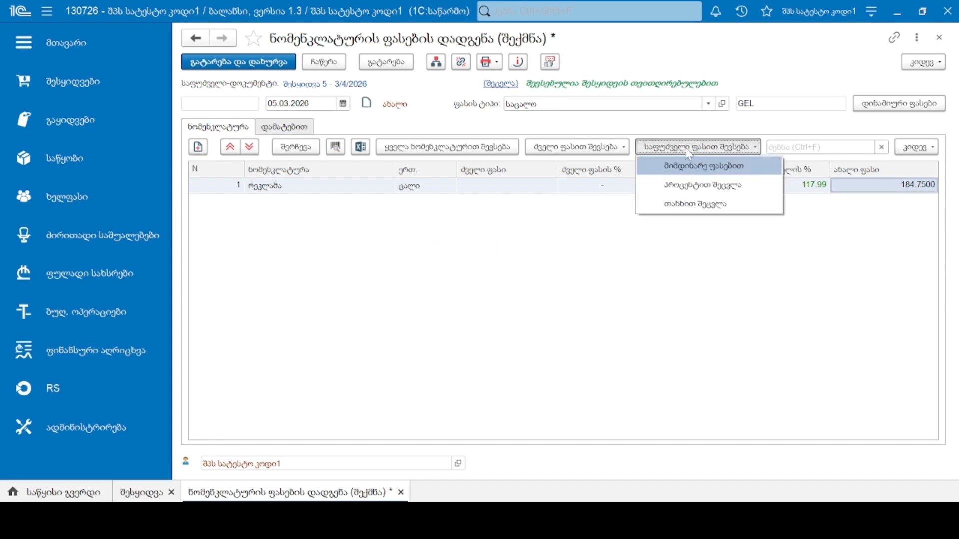
left_click(714, 186)
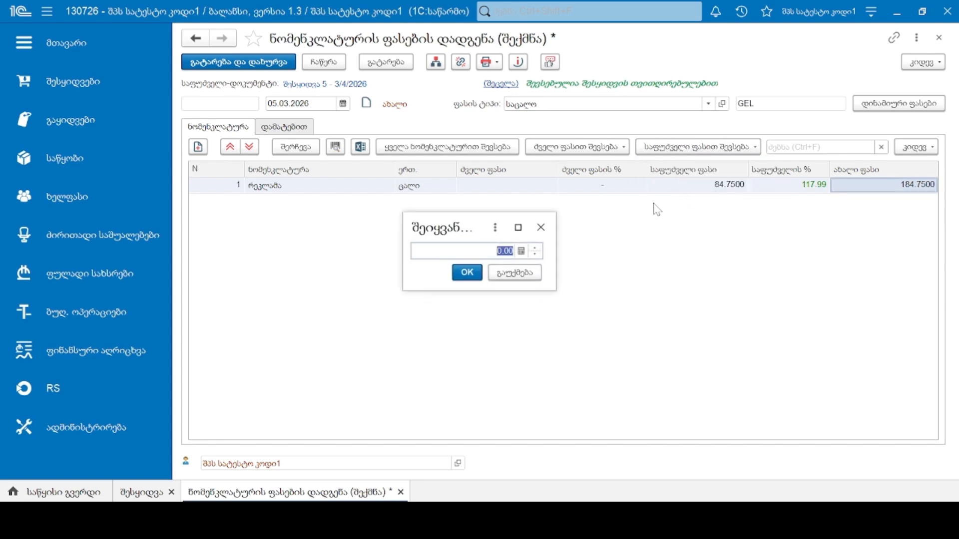
type("10")
left_click(467, 272)
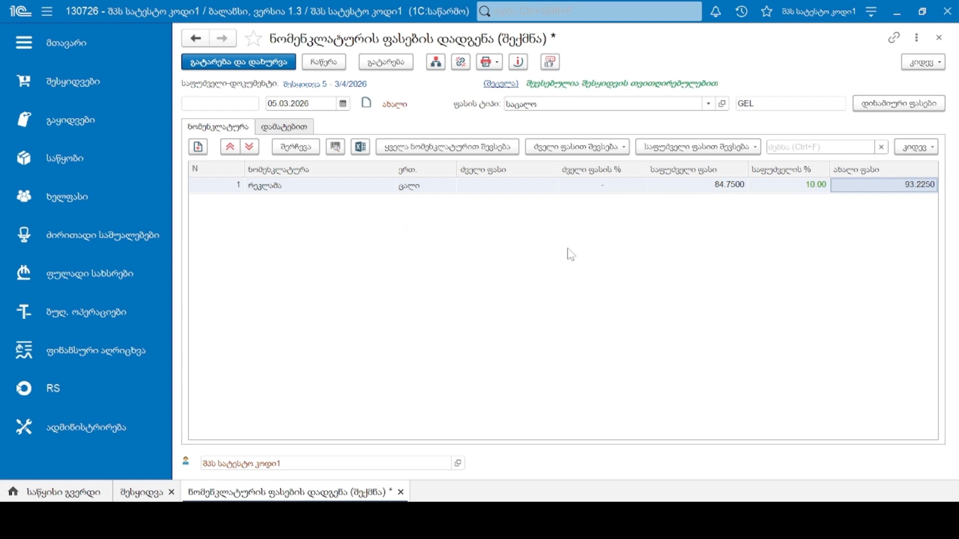
left_click(398, 64)
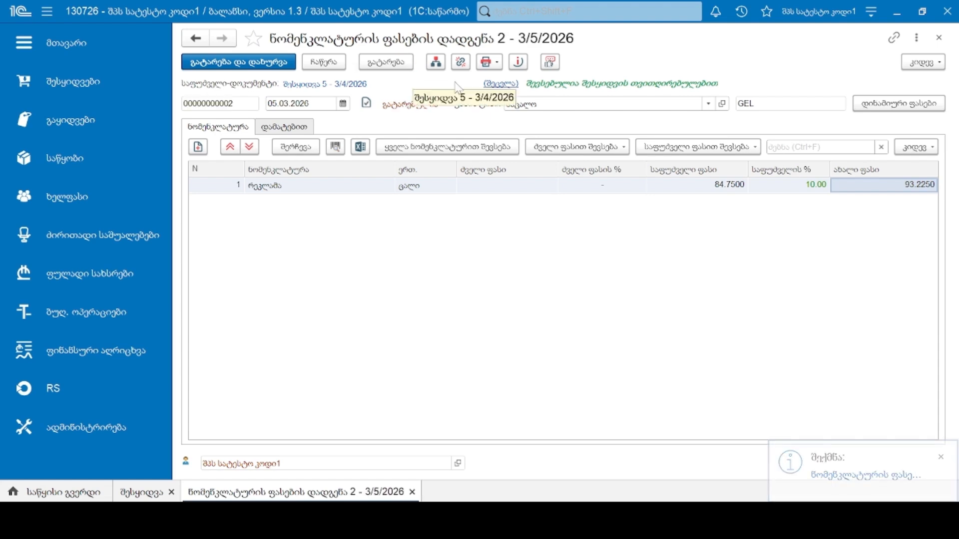
double_click(349, 185)
left_click(386, 185)
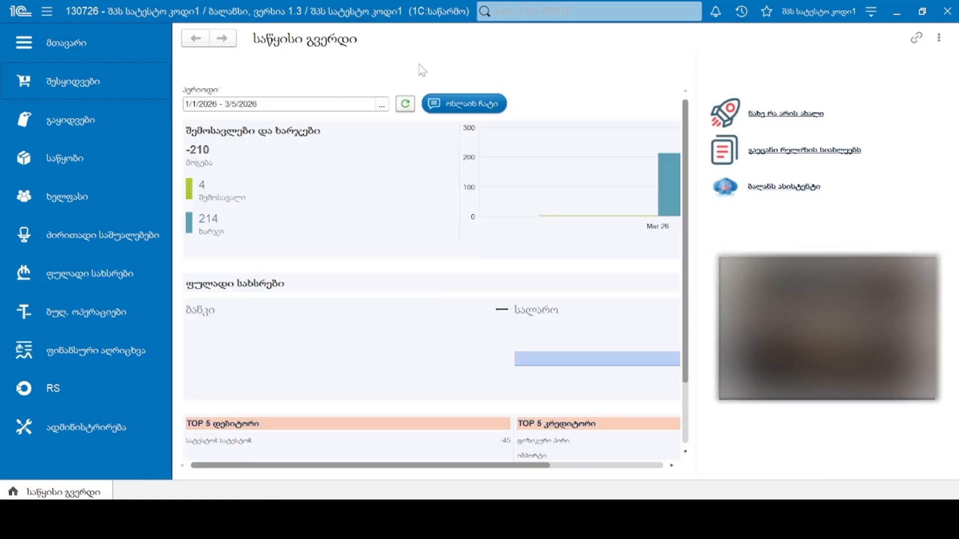
Step: Create a nomenclature price-setting document from the sales section, without a base document, using the price type საცალო
left_click(75, 130)
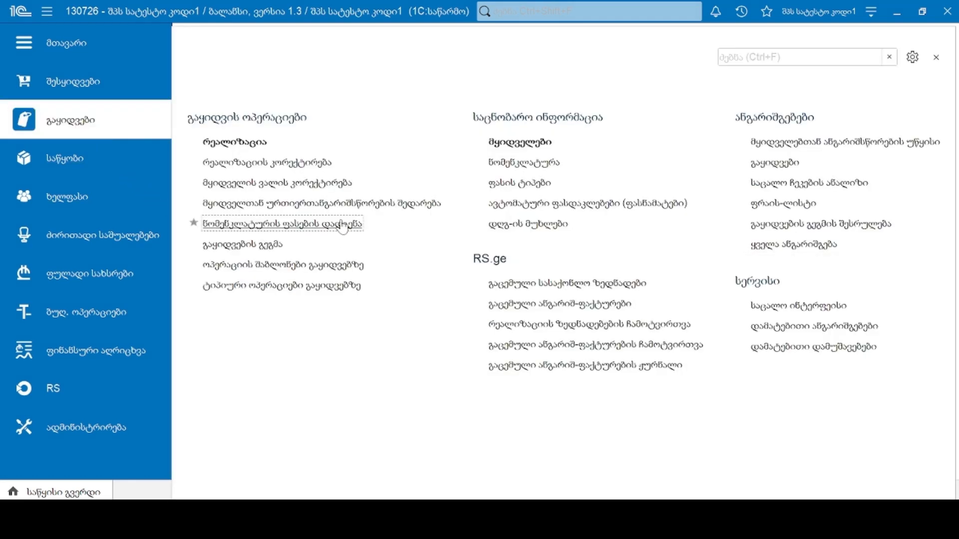
left_click(317, 226)
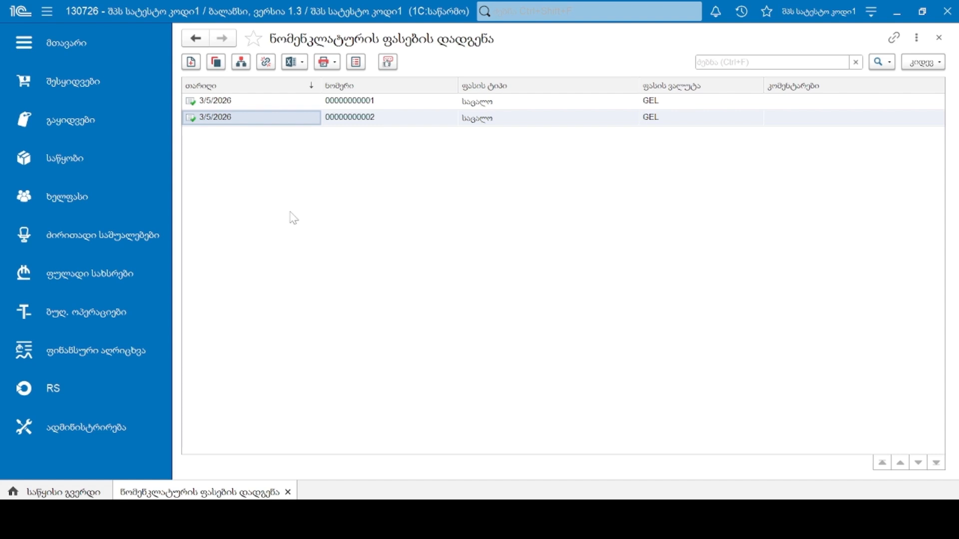
left_click(184, 62)
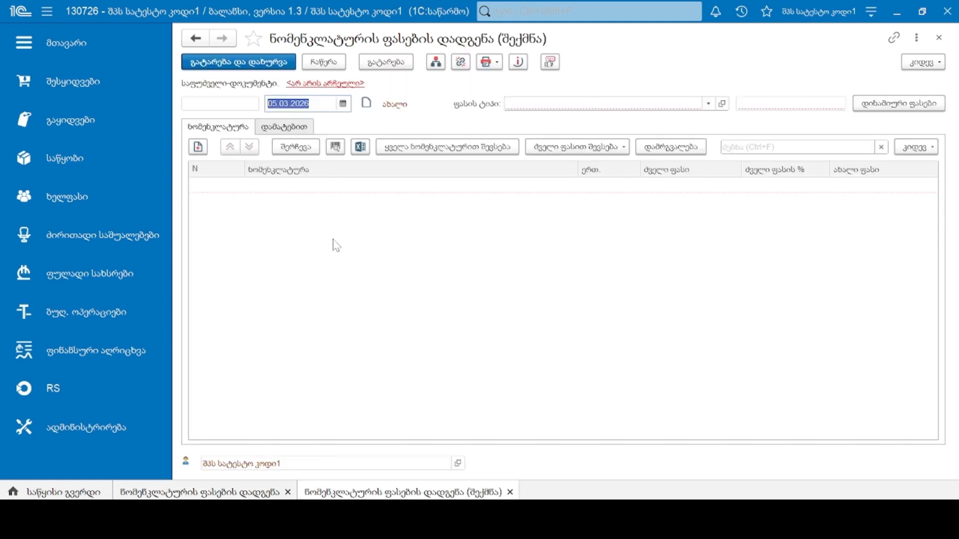
left_click(600, 106)
left_click(559, 124)
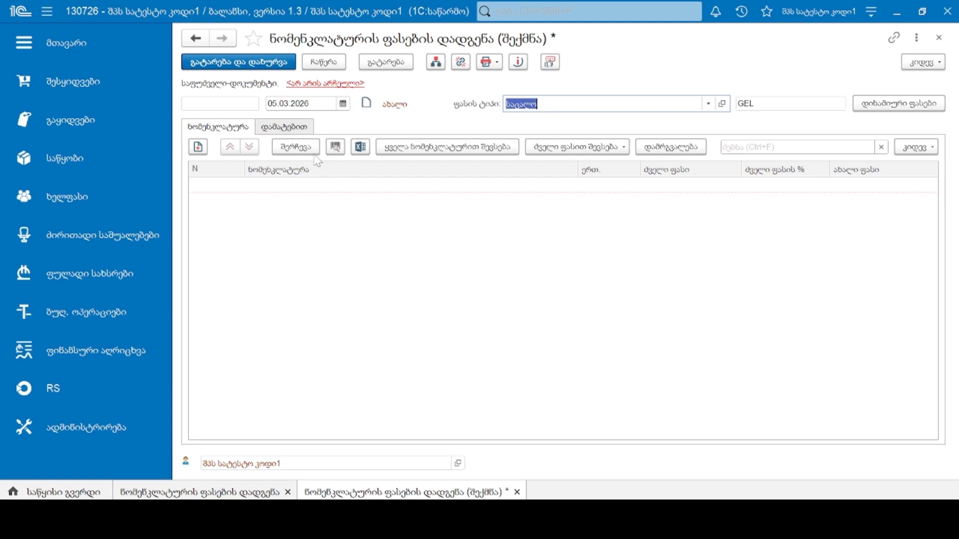
left_click(300, 148)
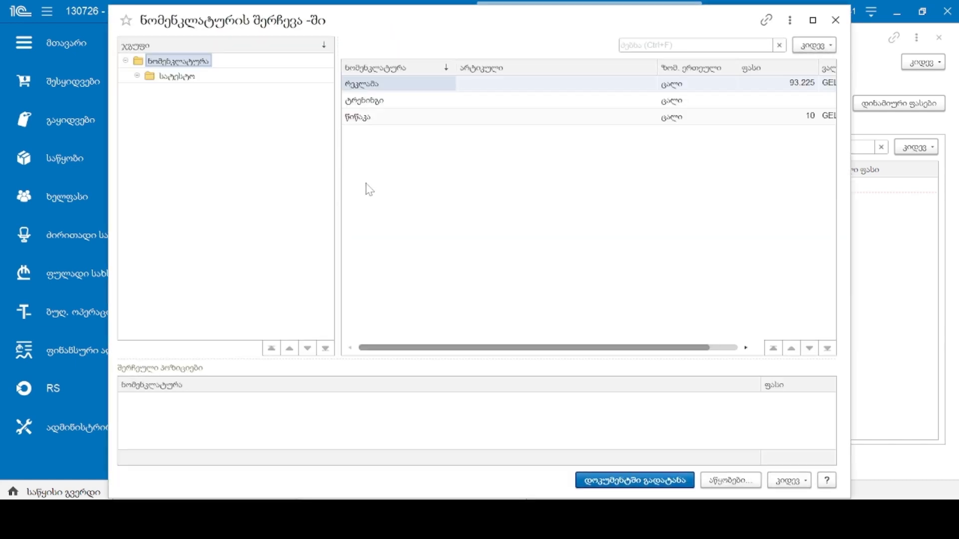
left_click(834, 20)
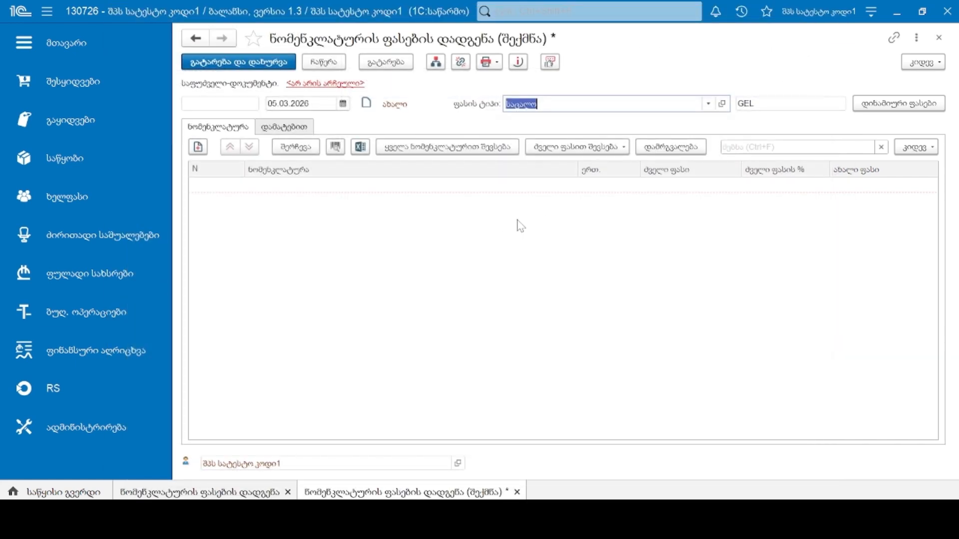
left_click(459, 152)
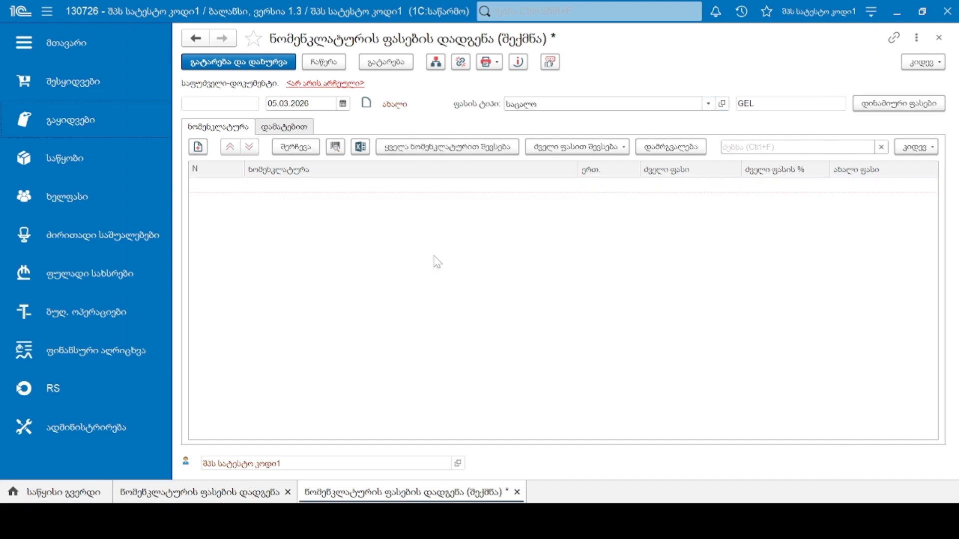
Step: Add the item ტრენინგი to the document with a new price of 150 and post the document
left_click(198, 148)
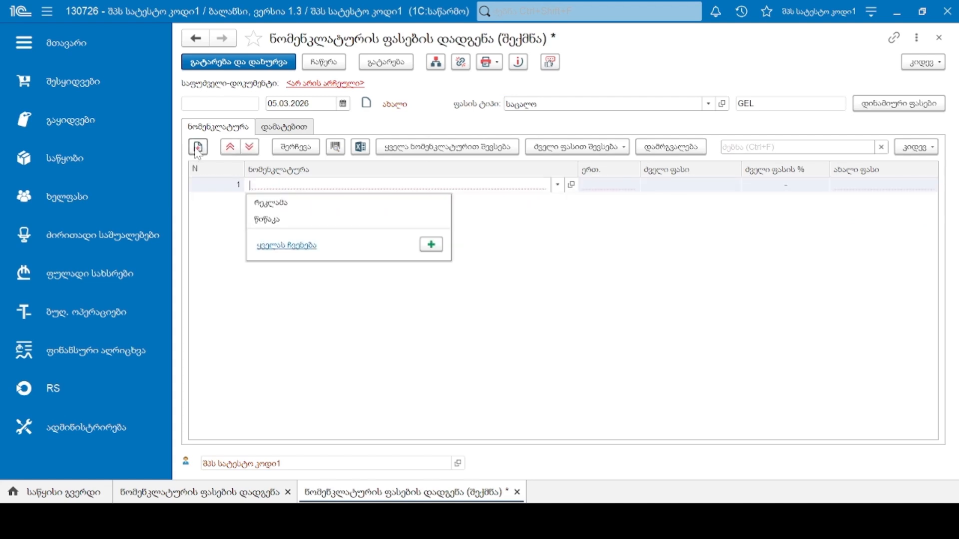
type("ტრე")
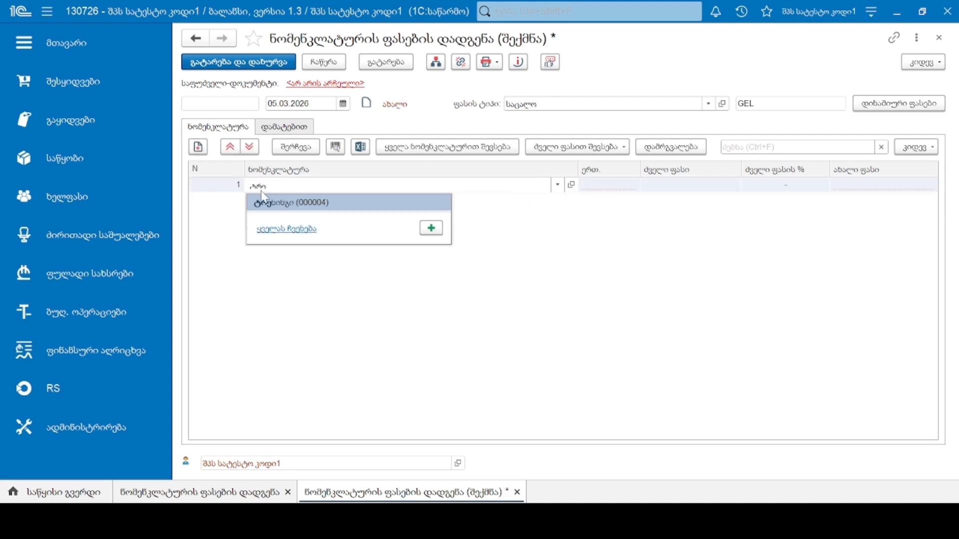
left_click(300, 204)
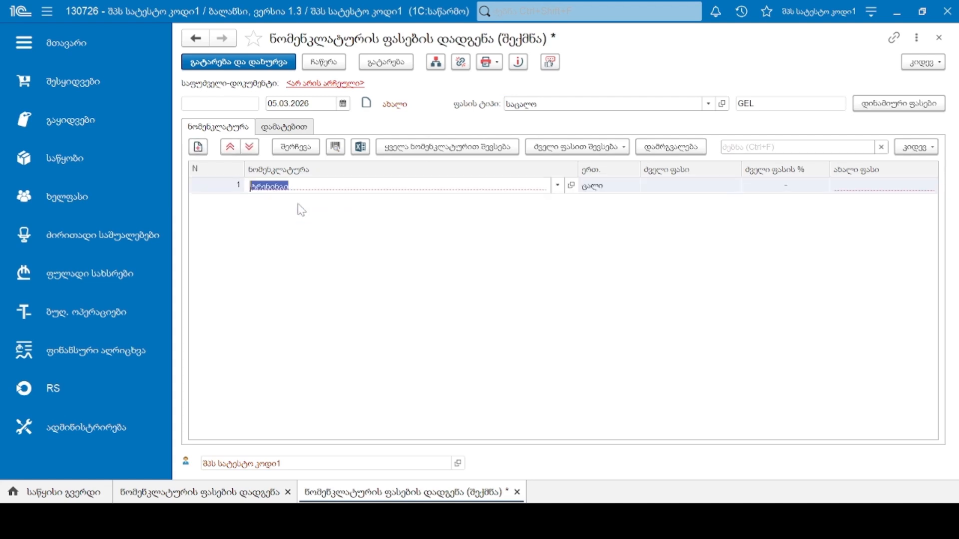
left_click(591, 243)
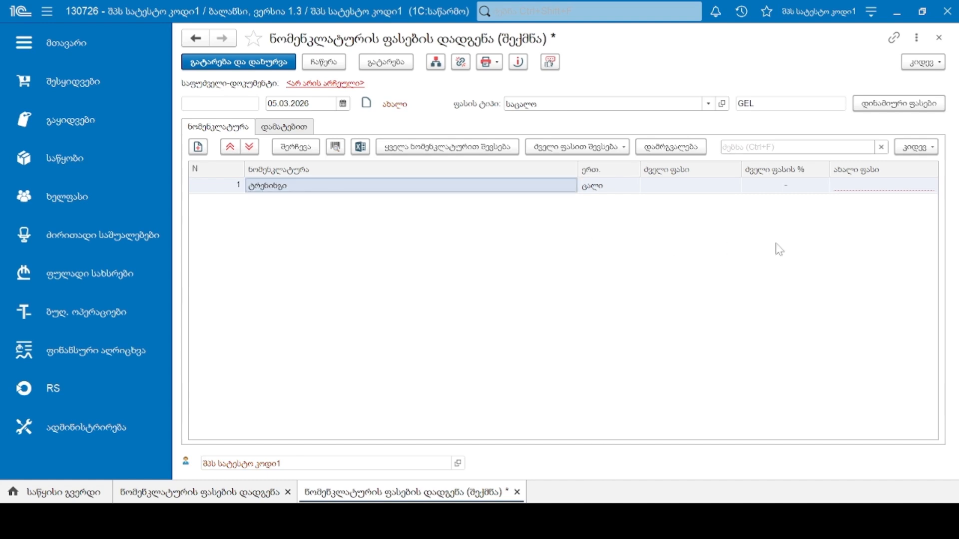
left_click(868, 188)
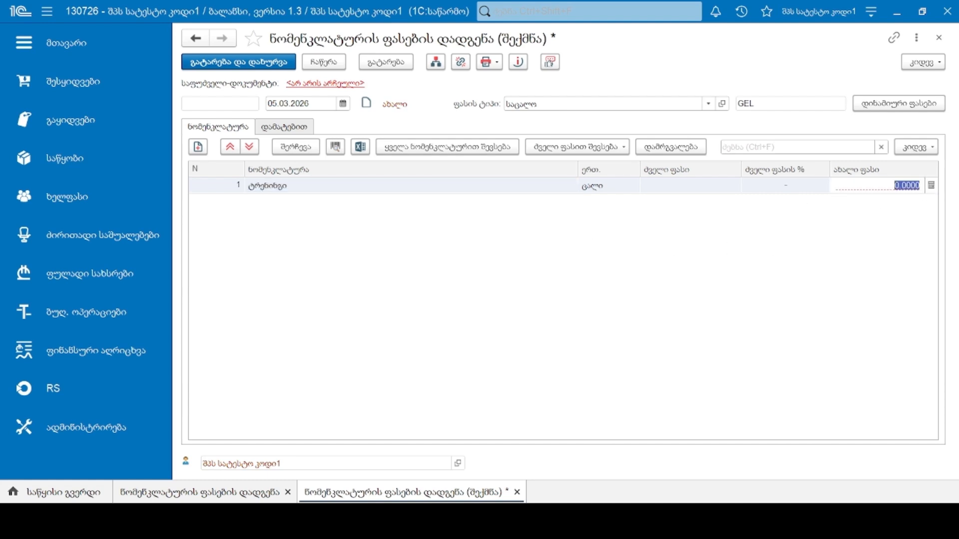
type("150")
key("Return")
left_click(807, 260)
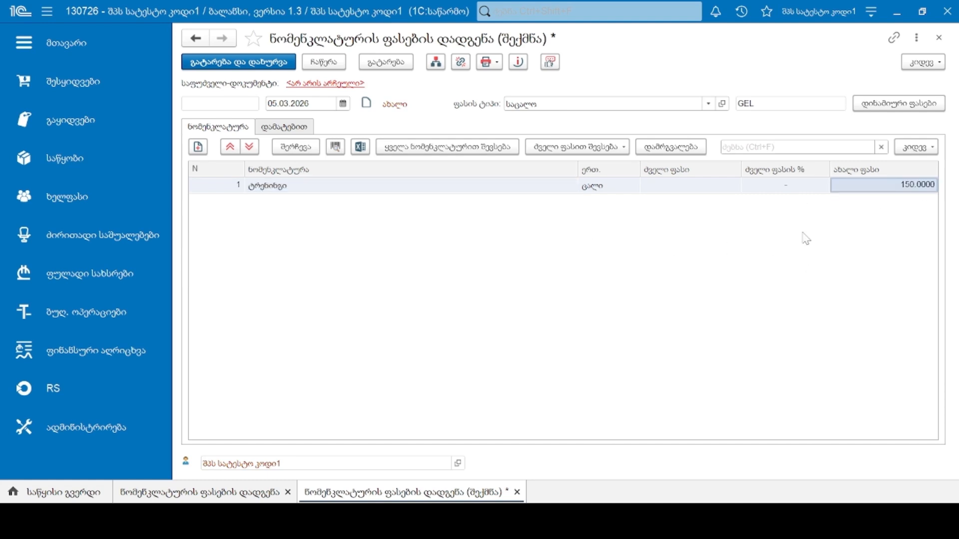
left_click(399, 69)
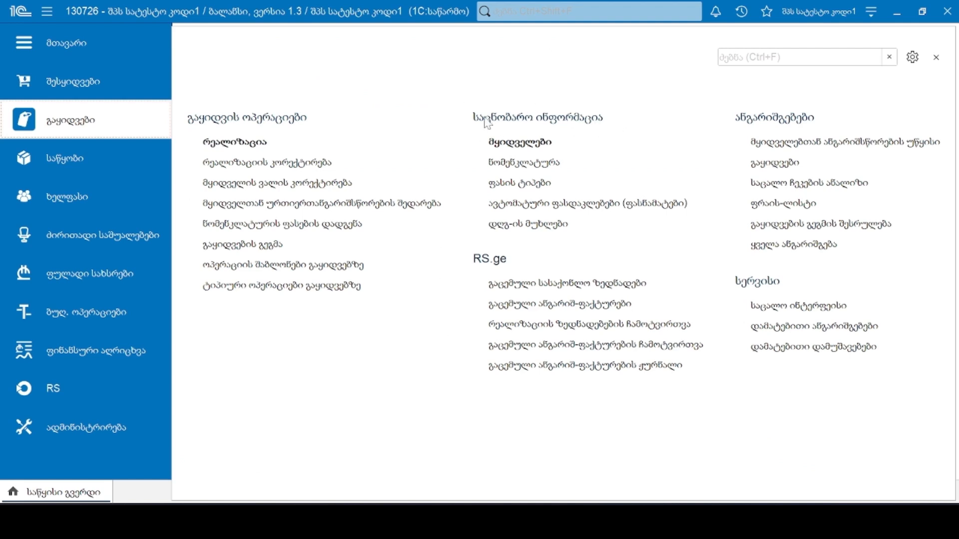
Step: Start a new customer in the customers list and retrieve its details by the identification code
left_click(531, 142)
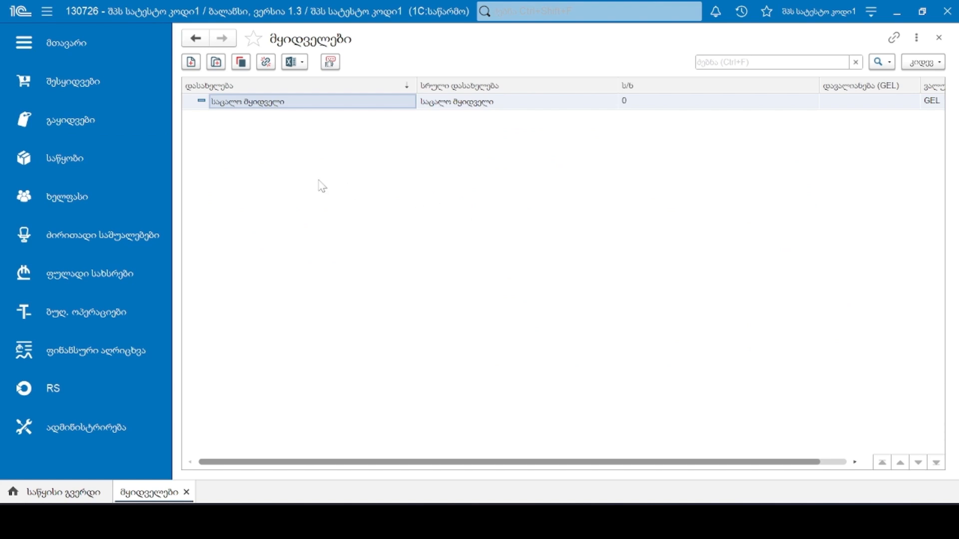
left_click(217, 66)
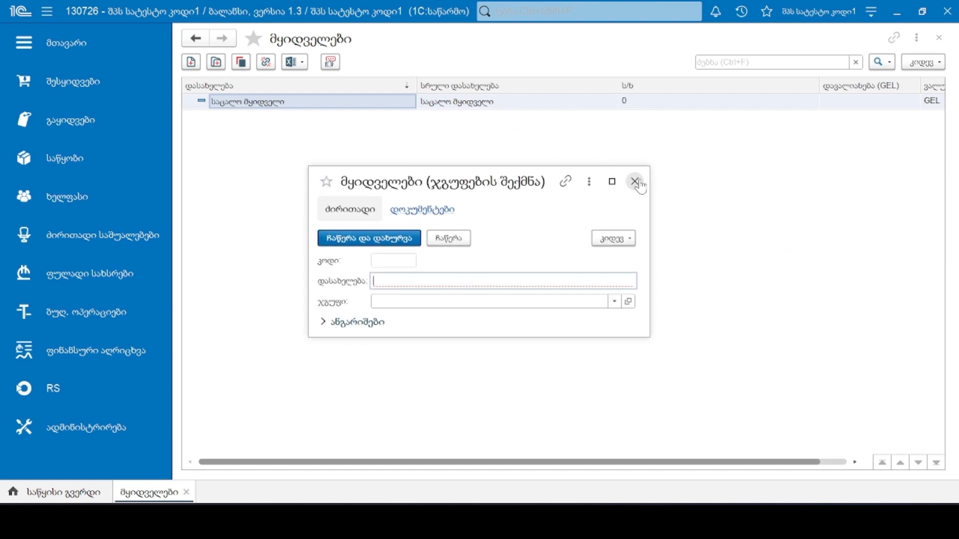
left_click(636, 183)
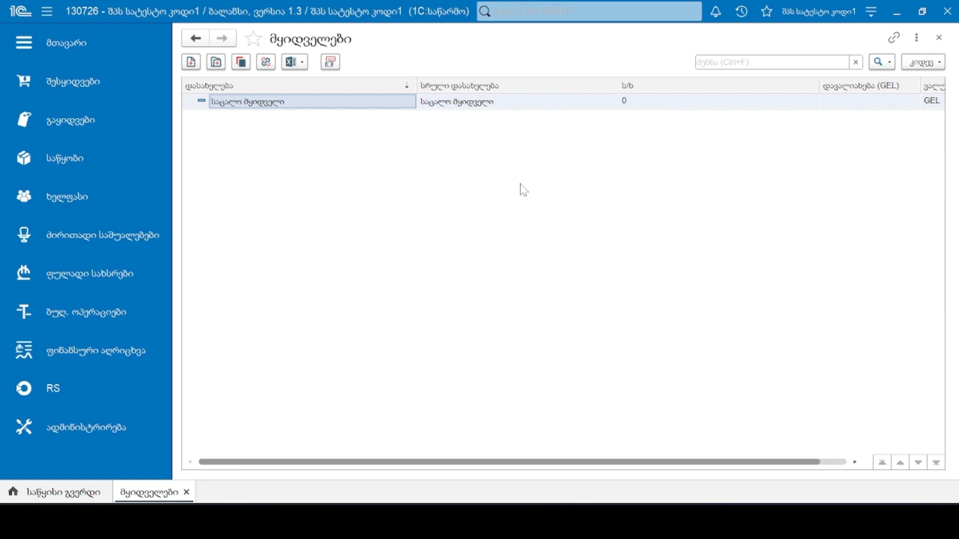
left_click(197, 61)
left_click(619, 195)
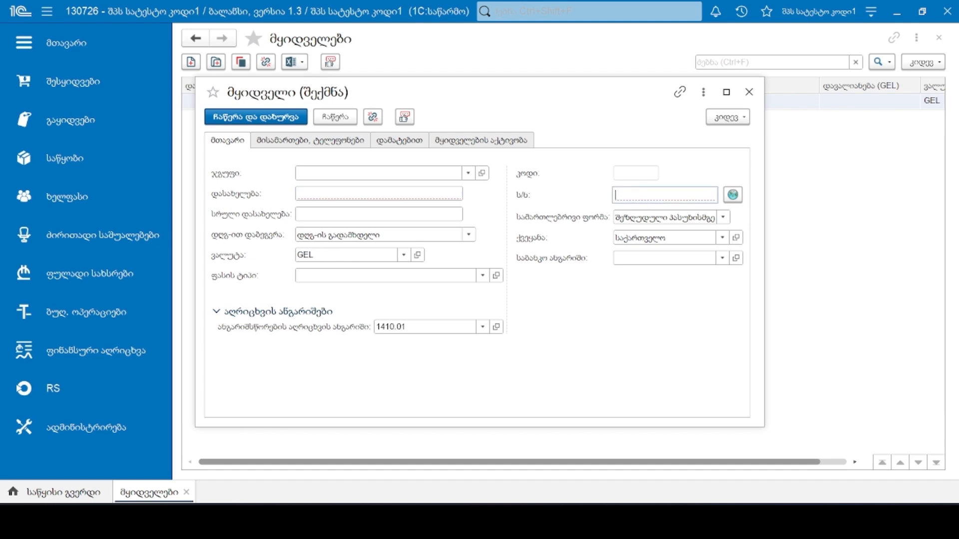
key("ctrl+v")
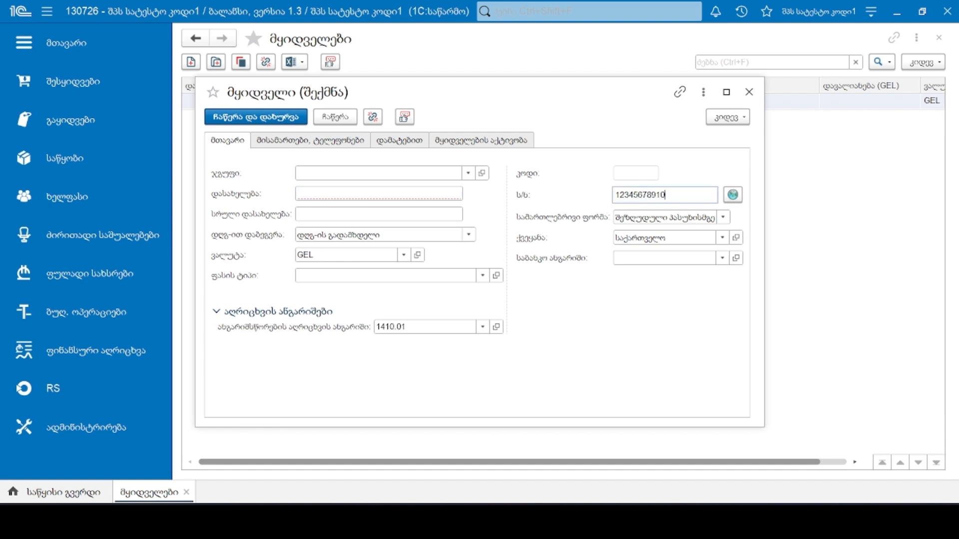
left_click(732, 195)
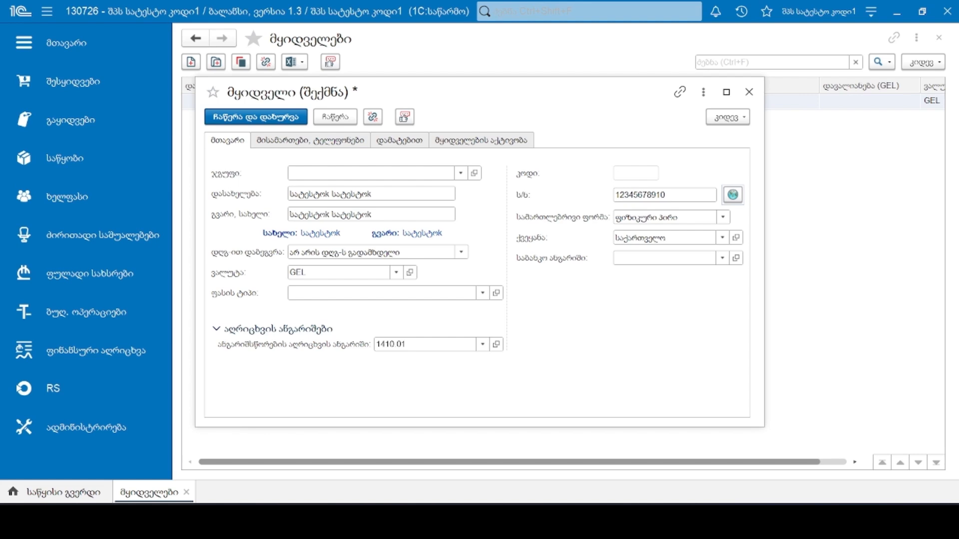
Step: Set the customer's legal form to შეზღუდული პასუხისმგებლობის საზოგადოება and the VAT status to დღგ-ის გადამხდელი
left_click(723, 218)
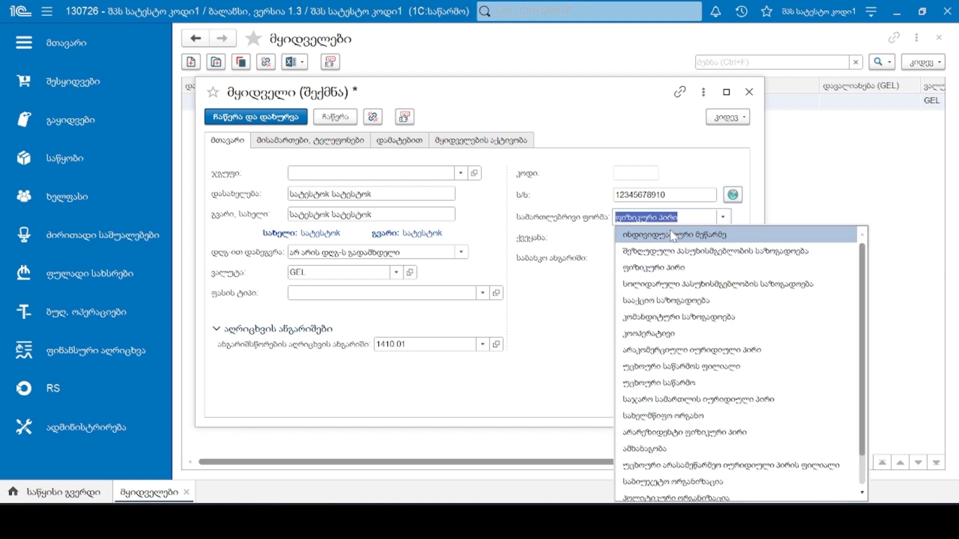
left_click(656, 252)
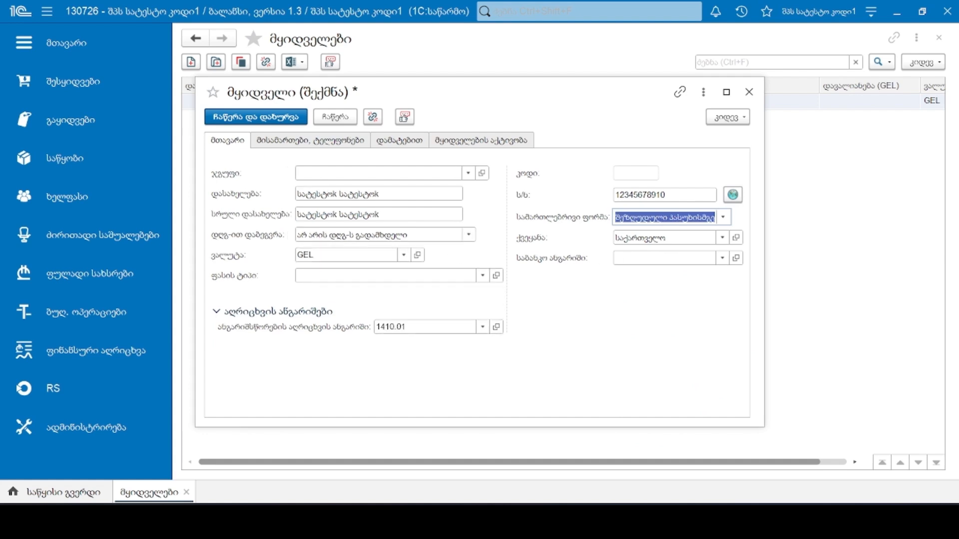
left_click(468, 235)
left_click(397, 249)
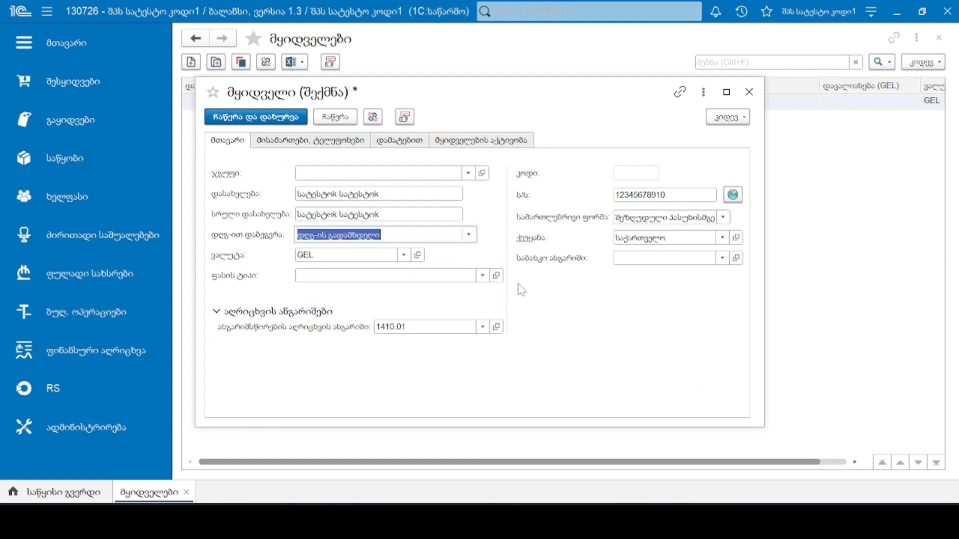
Step: Keep GEL as the customer's currency and assign the price type საცალო
left_click(405, 255)
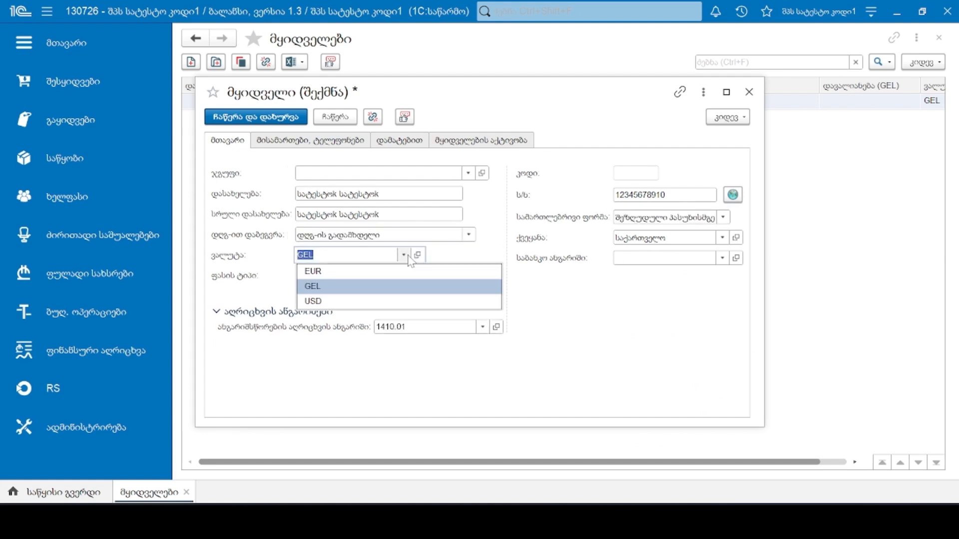
left_click(475, 259)
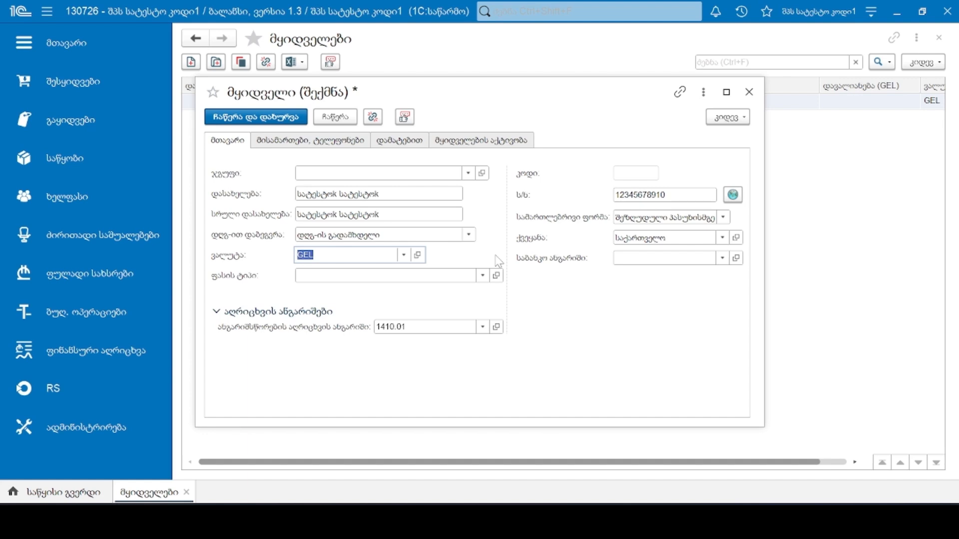
left_click(395, 275)
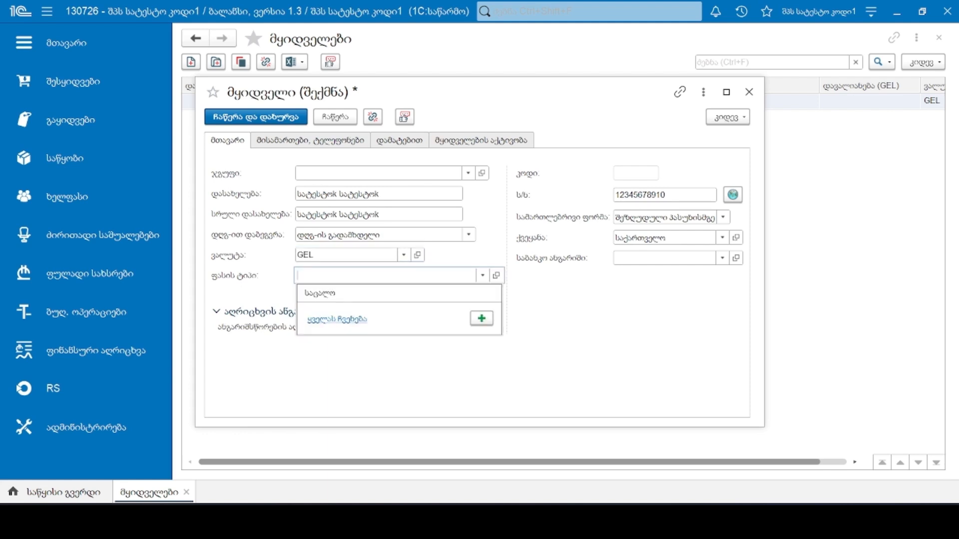
left_click(383, 294)
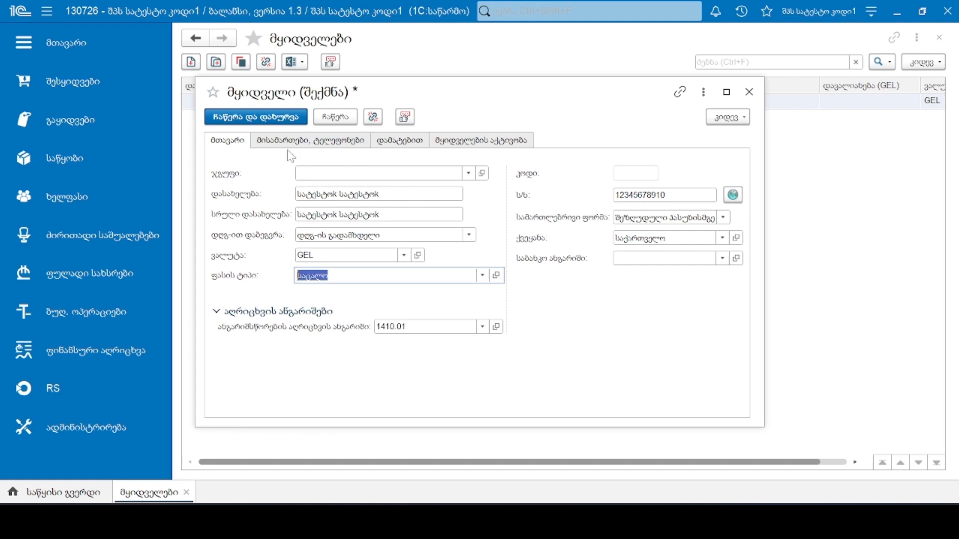
Step: Review the customer's address, additional and activity details, and save and close the customer card
left_click(303, 140)
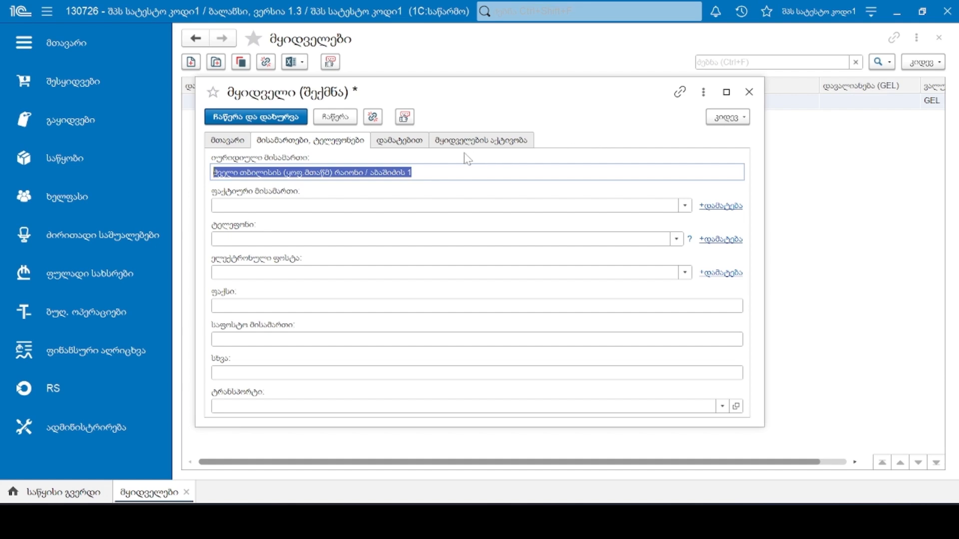
left_click(392, 141)
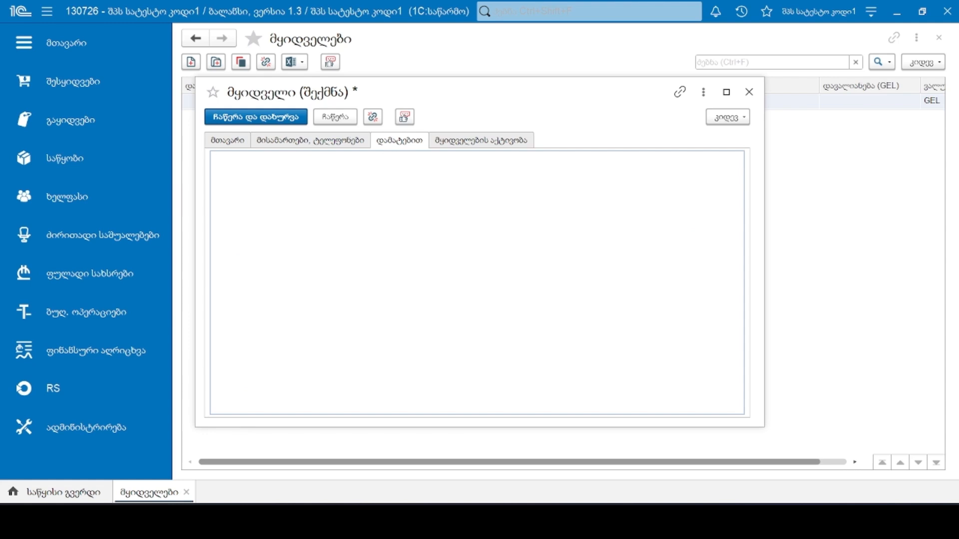
left_click(482, 141)
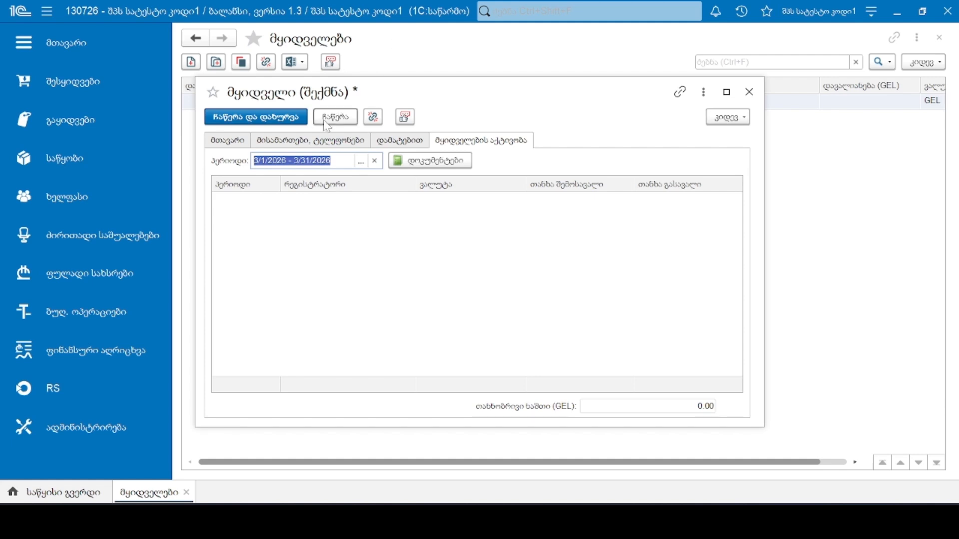
left_click(257, 120)
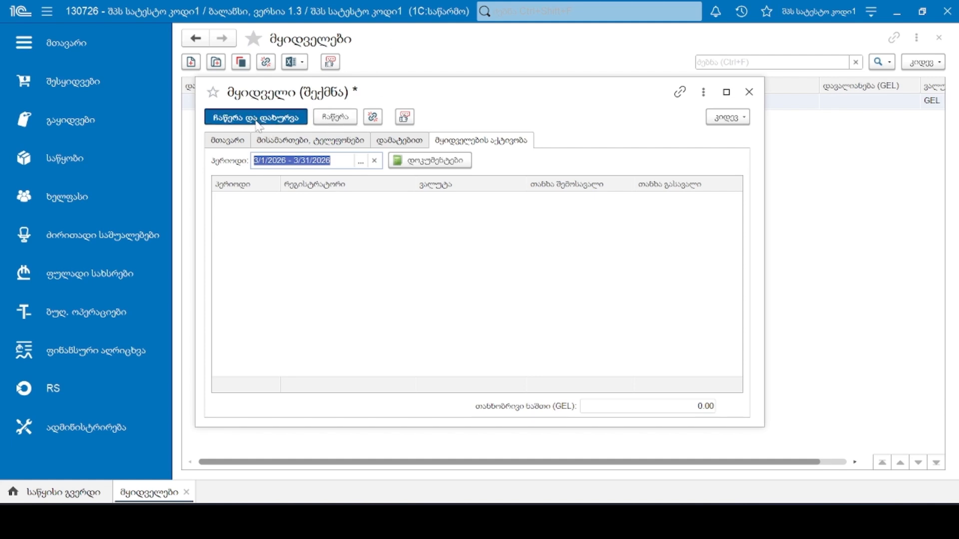
key("ctrl+F4")
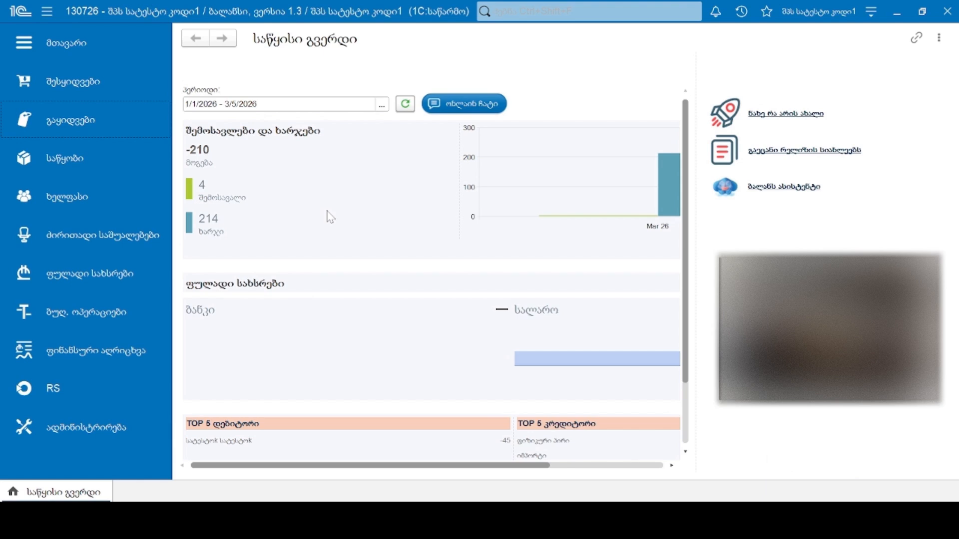
Step: Create a sales document (რეალიზაცია) of type მიწოდება კომპენსაციით and select the test customer as the buyer
left_click(64, 124)
left_click(237, 142)
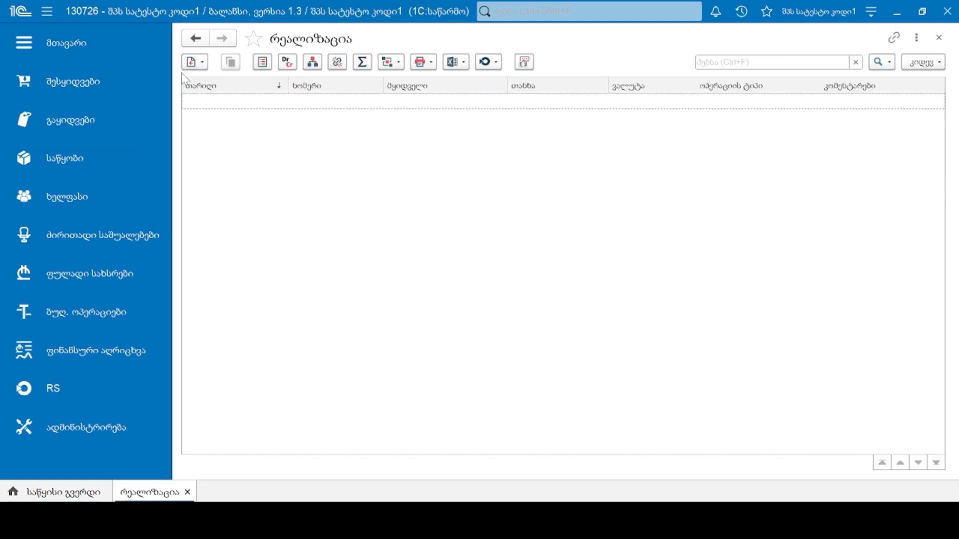
left_click(198, 63)
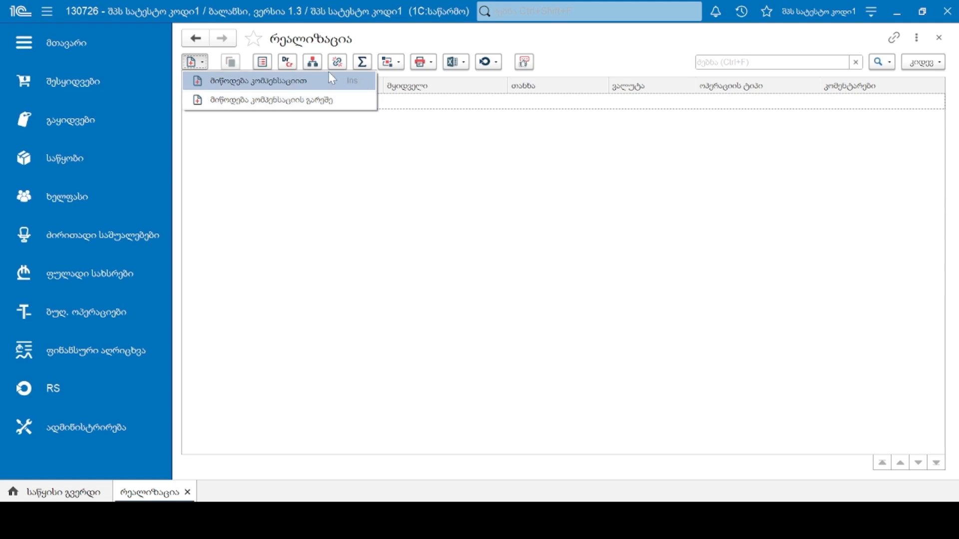
left_click(271, 84)
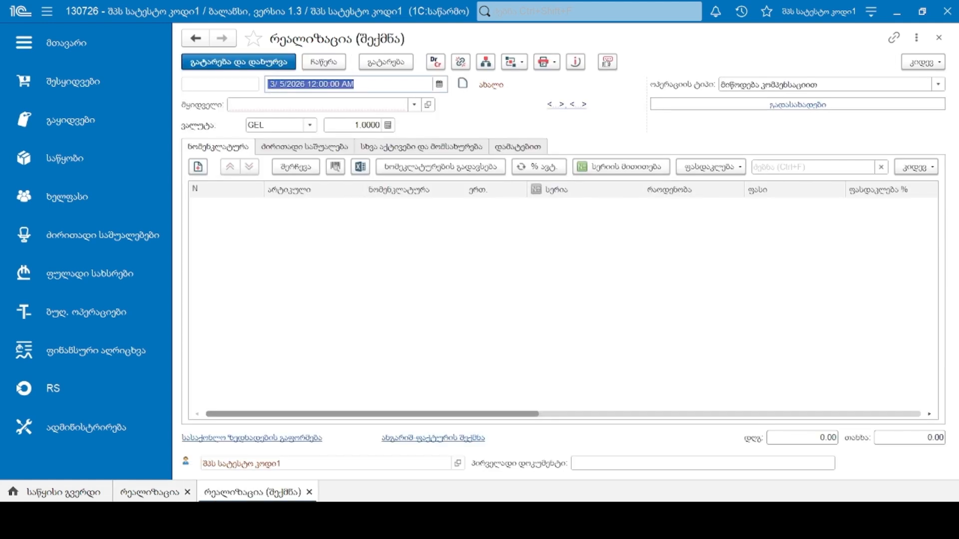
left_click(312, 105)
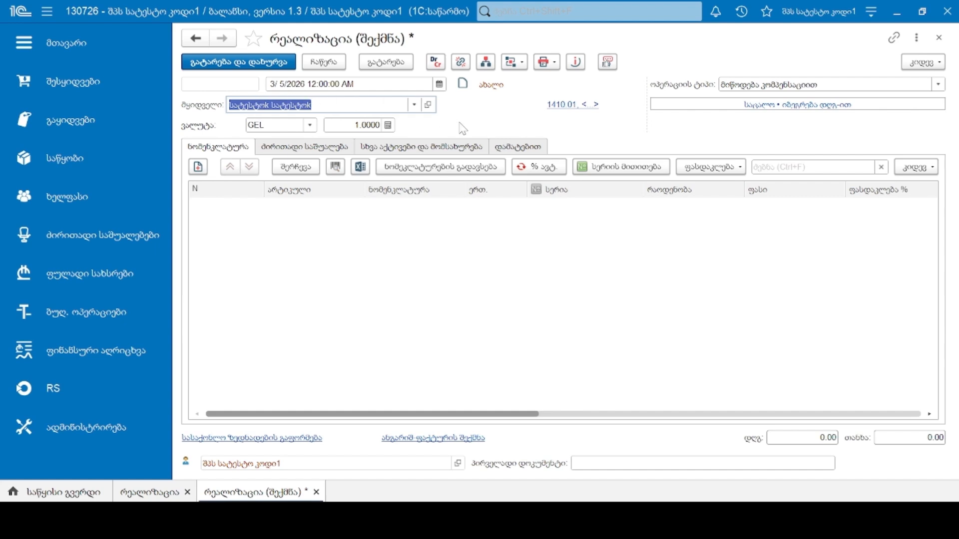
Step: Check the available currencies and the price type and tax settings of the sales document
left_click(310, 125)
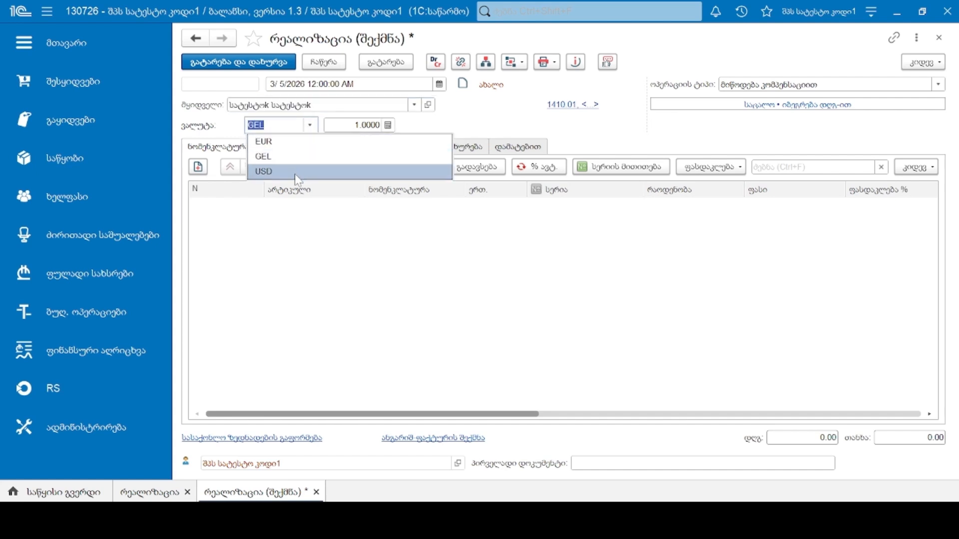
left_click(487, 118)
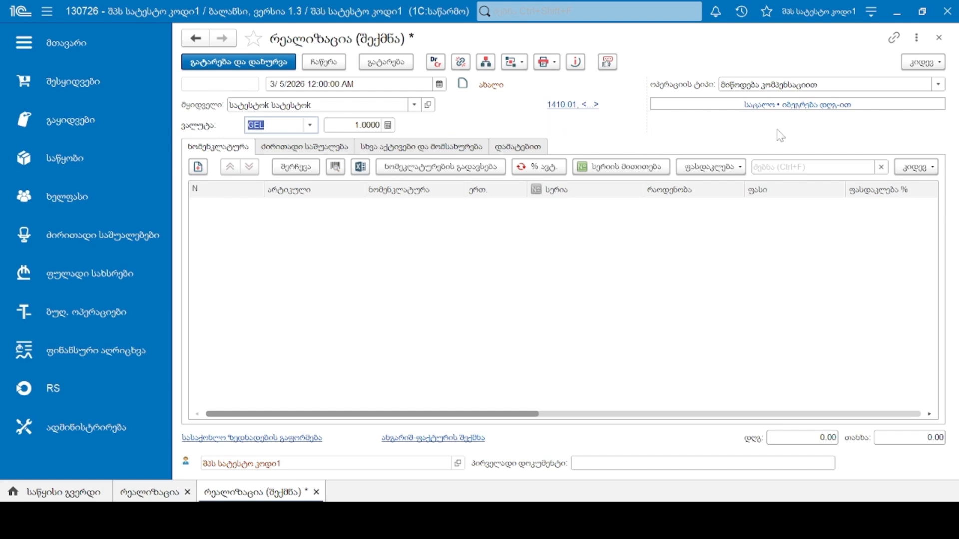
left_click(799, 105)
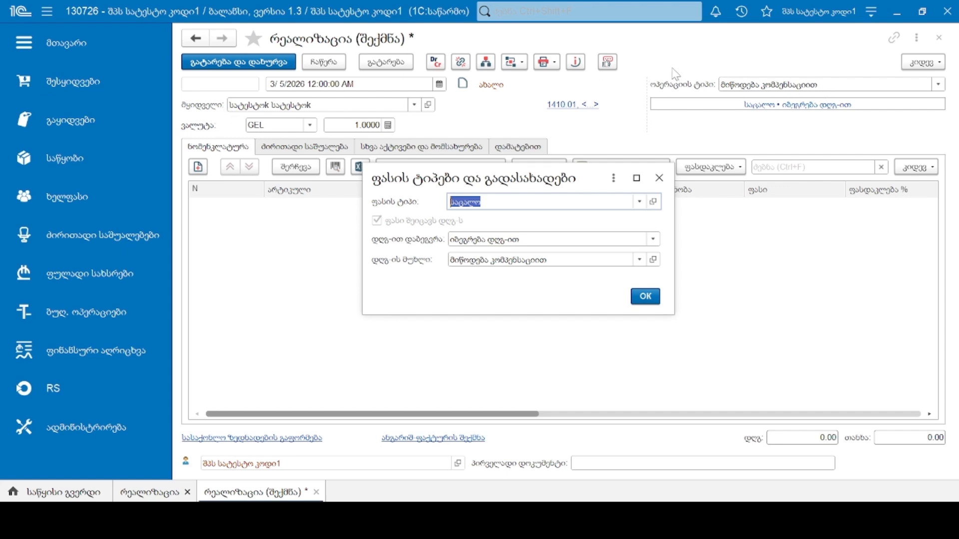
left_click(660, 178)
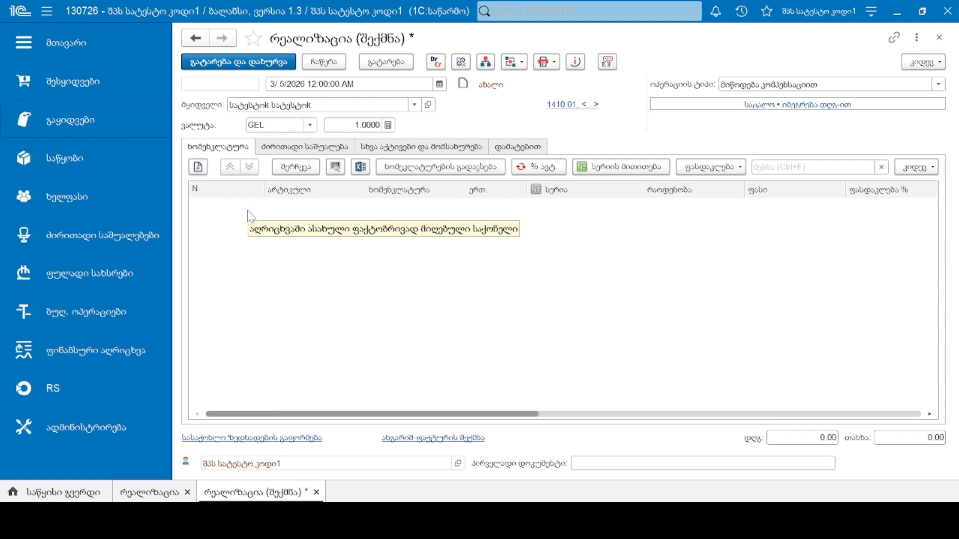
Step: Add the item წიწაკა to the sales document in the unit ცალი with a quantity of 2
left_click(198, 167)
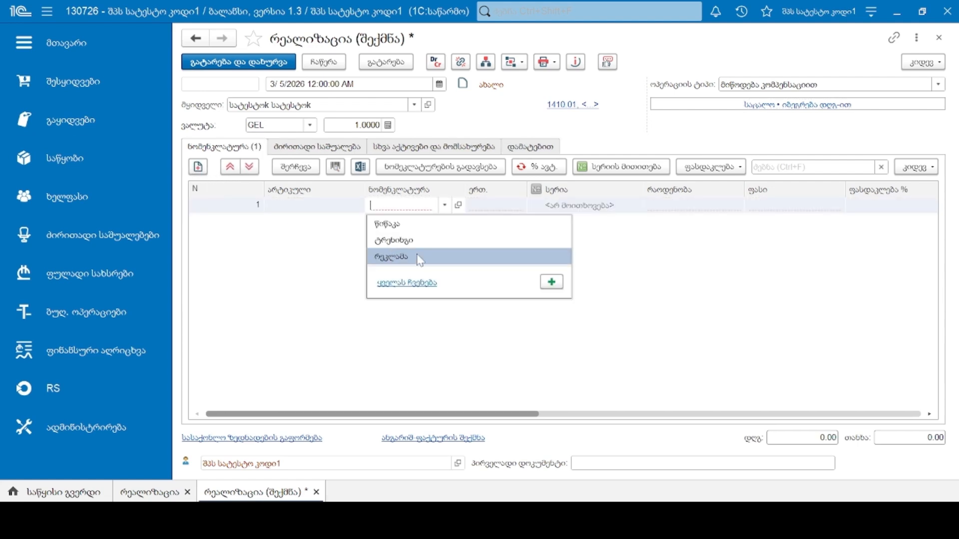
left_click(407, 224)
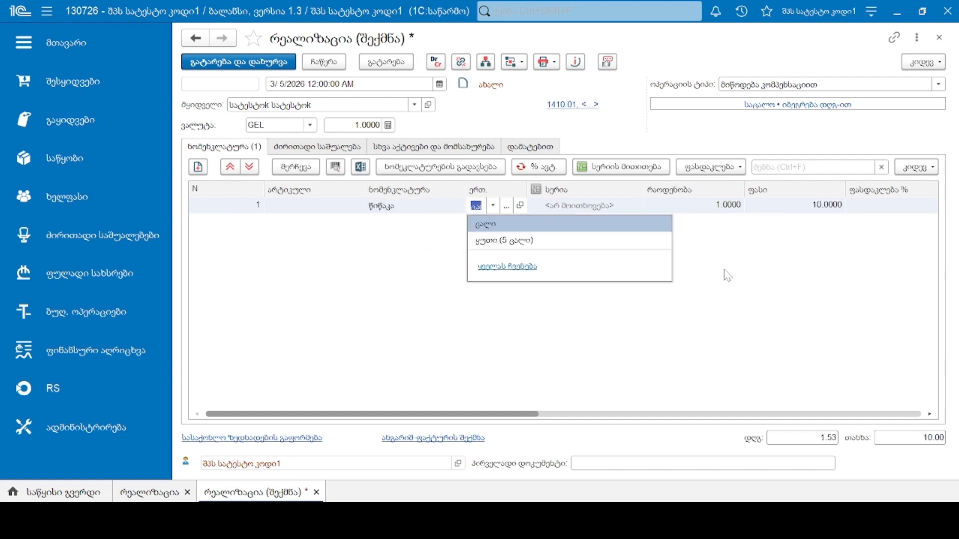
key("Return")
type("2")
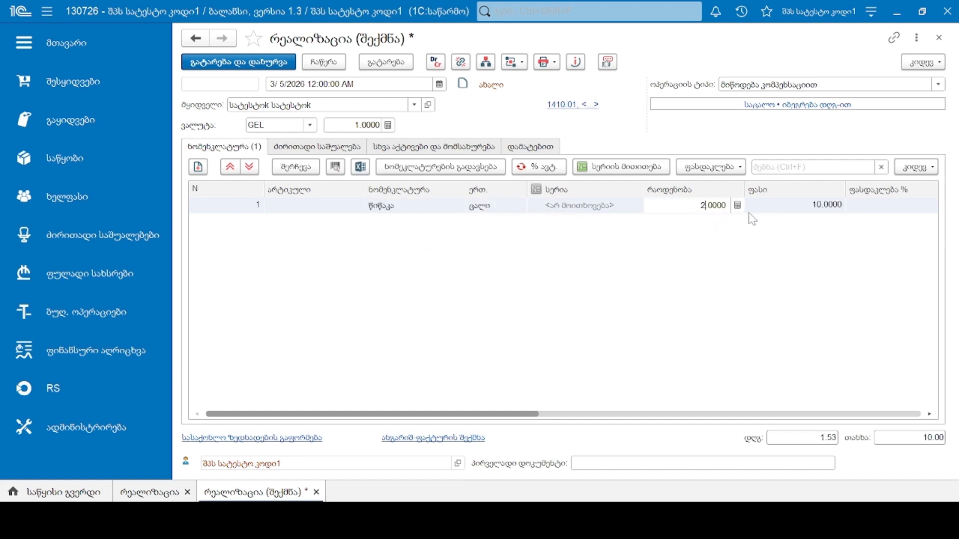
left_click(813, 231)
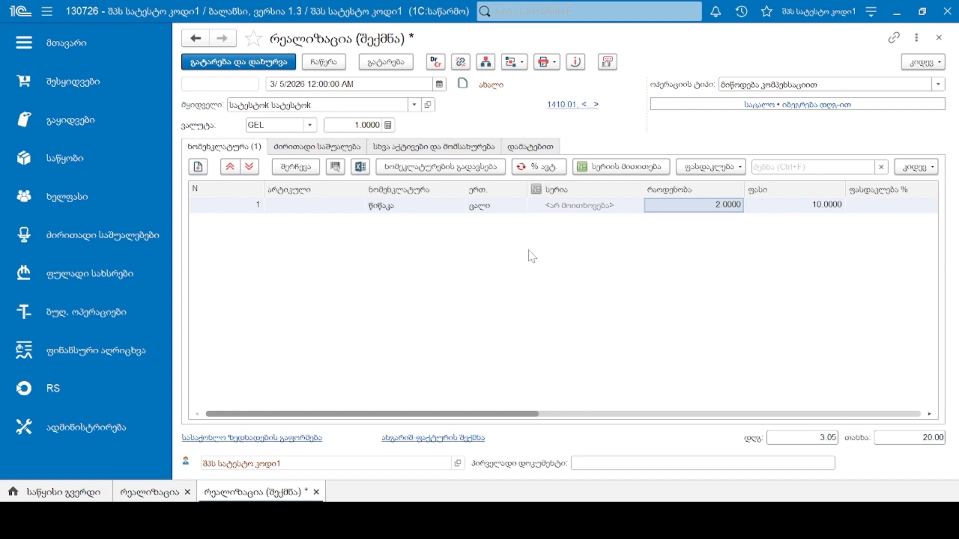
Step: Recheck the price type and tax settings, and post and close the sales document
left_click(803, 104)
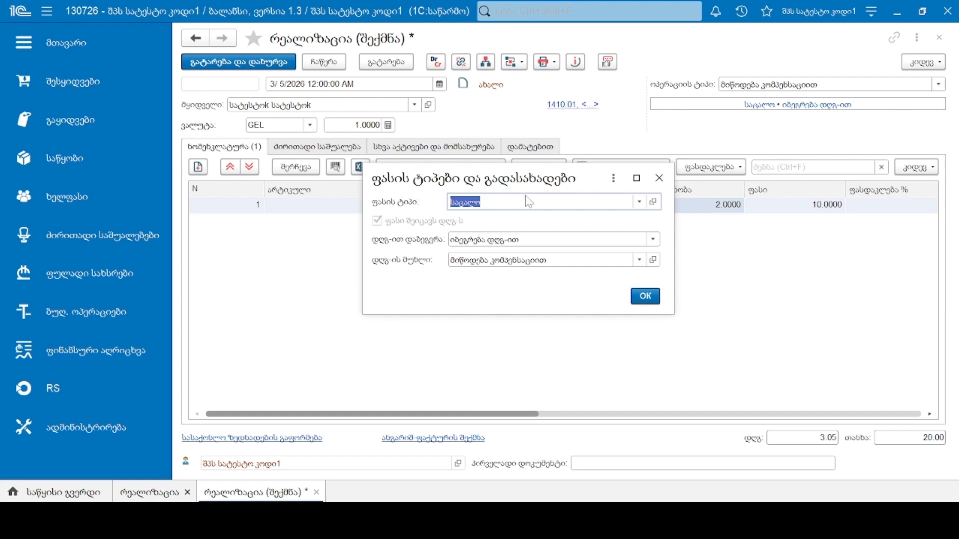
left_click(660, 179)
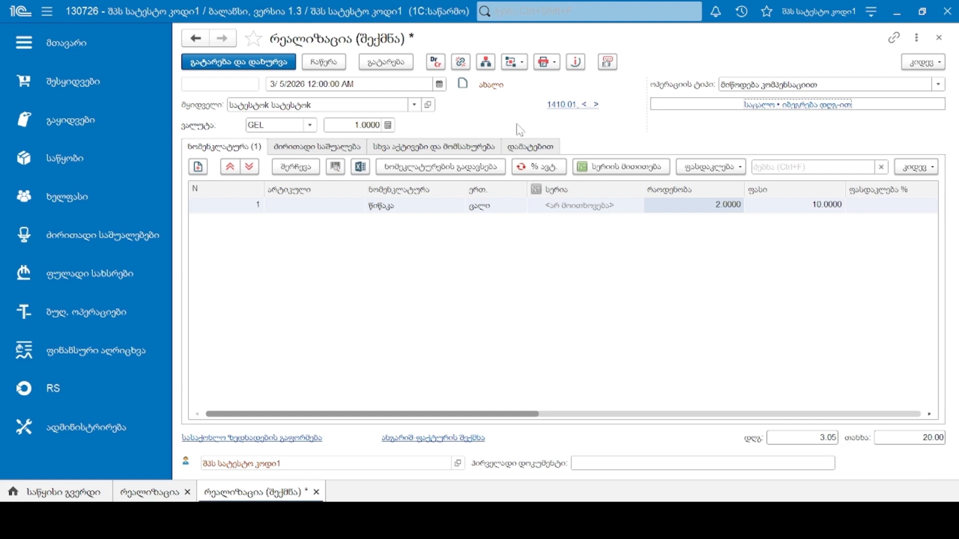
left_click(253, 67)
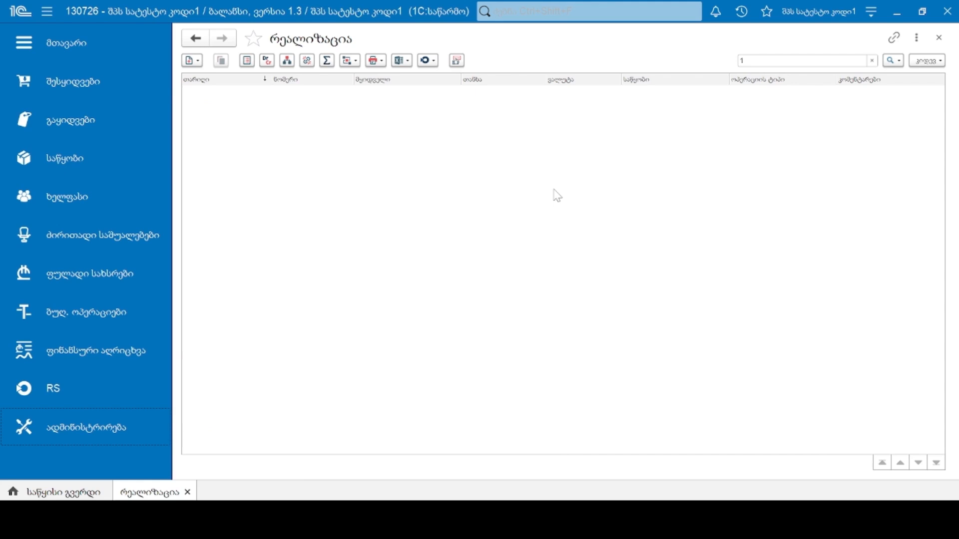
Step: Create a sales document of type მიწოდება კომპენსაციის გარეშე for the test customer and add the item წიწაკა in the unit ცალი
left_click(194, 63)
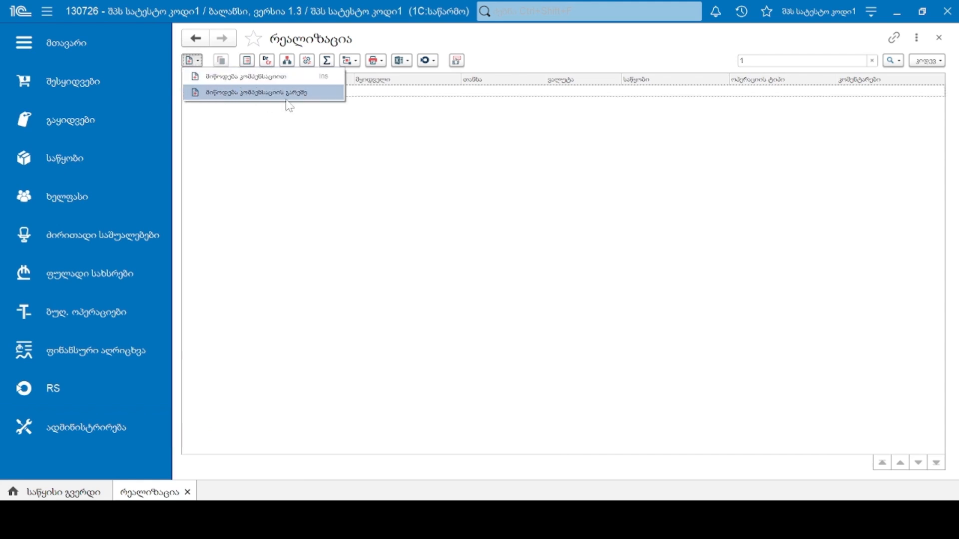
left_click(260, 98)
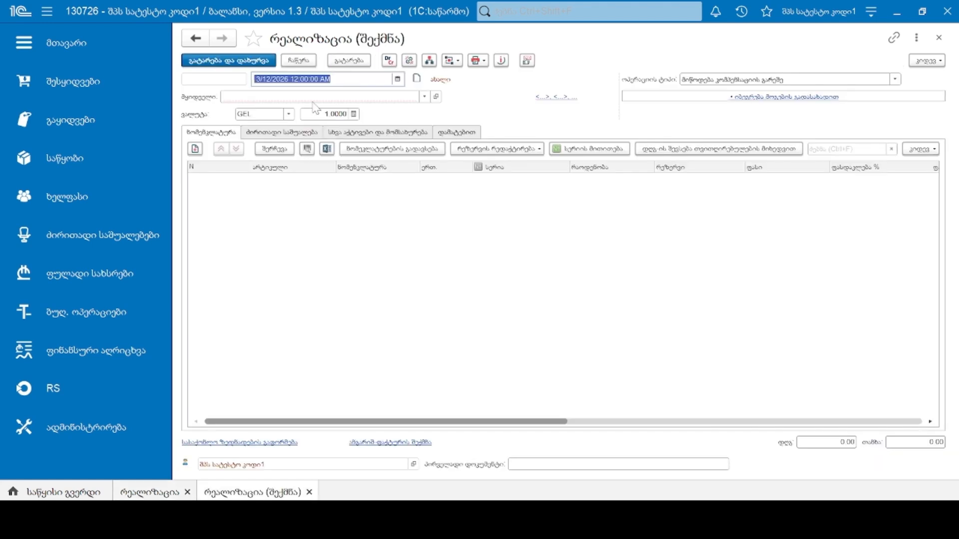
left_click(307, 98)
left_click(305, 111)
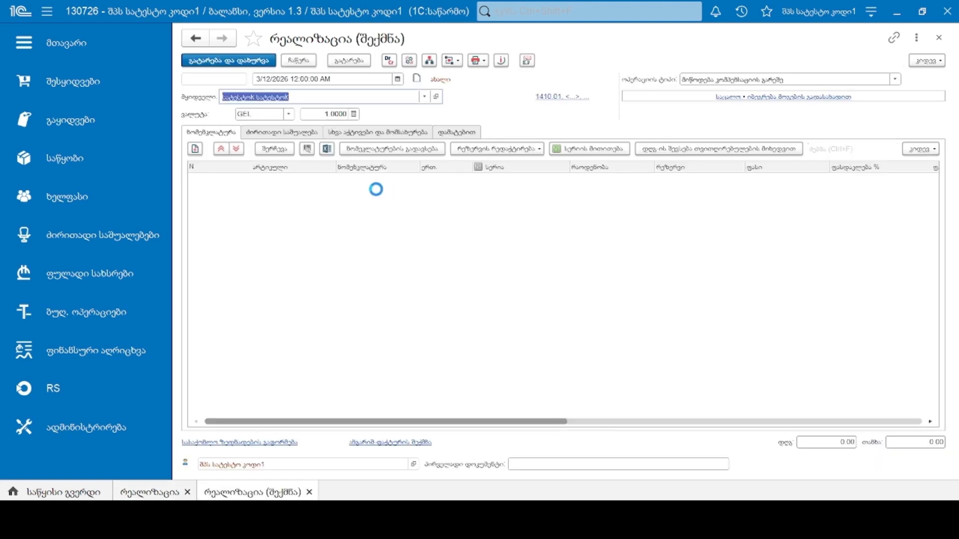
left_click(196, 151)
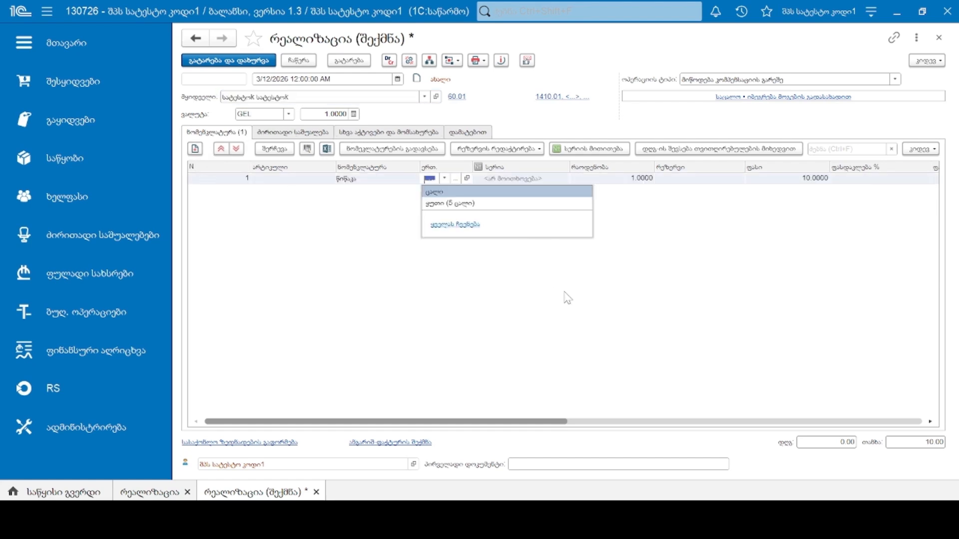
key("Return")
Step: Fill the document's VAT according to the item's cost and inspect the cost and VAT values of the წიწაკა row
left_click_drag(565, 422, 744, 424)
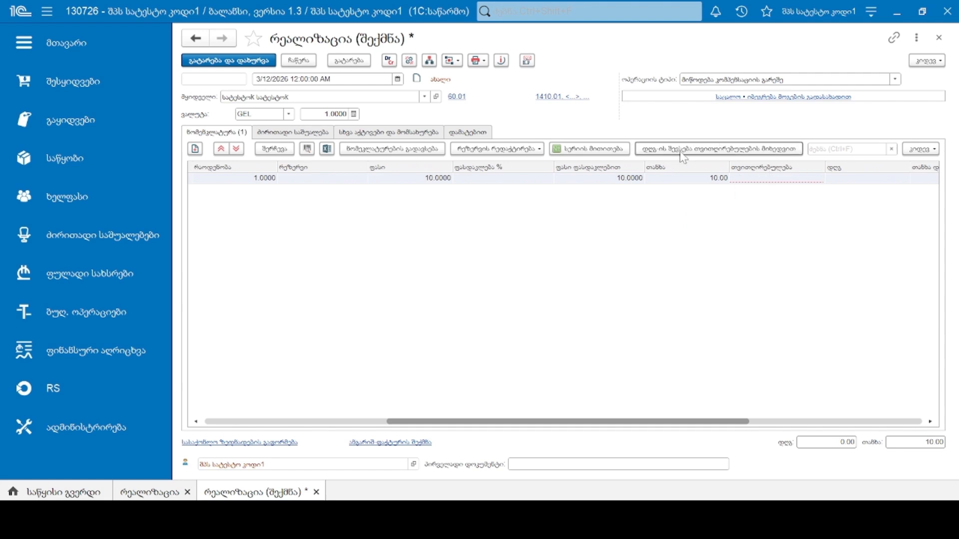
left_click(706, 149)
left_click(526, 279)
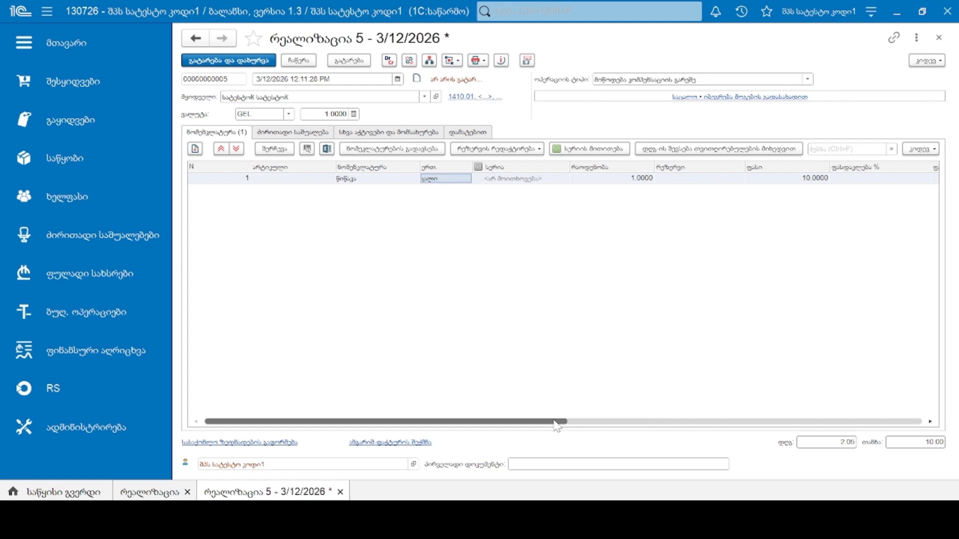
left_click_drag(557, 422, 775, 422)
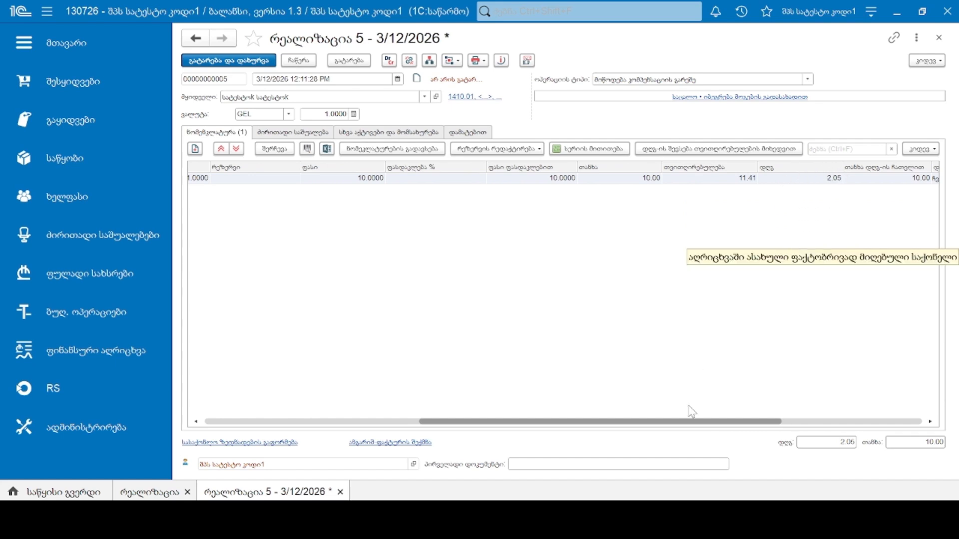
left_click_drag(694, 421, 516, 436)
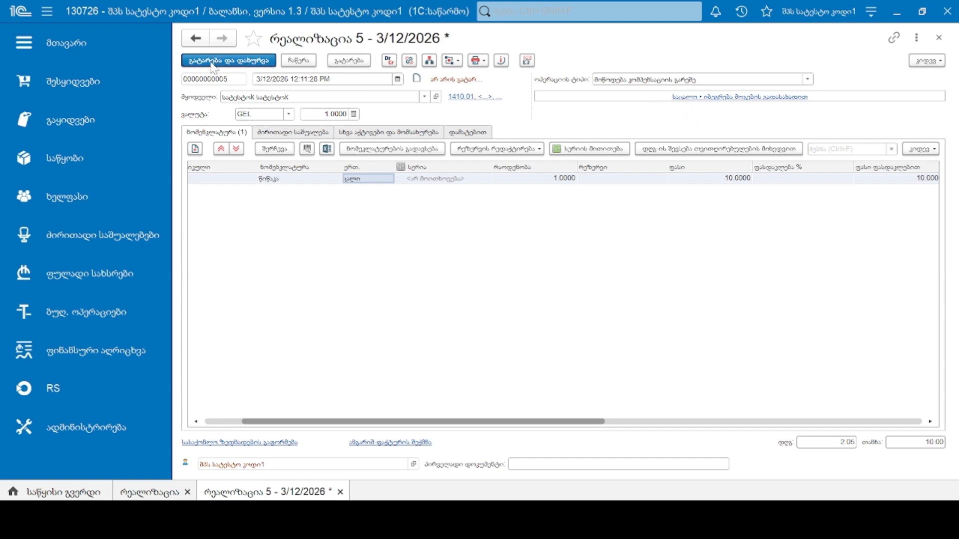
Step: Post and close the no-compensation sale, and create a sales document of type მიწოდება კომპენსაციით for the test customer
left_click(241, 62)
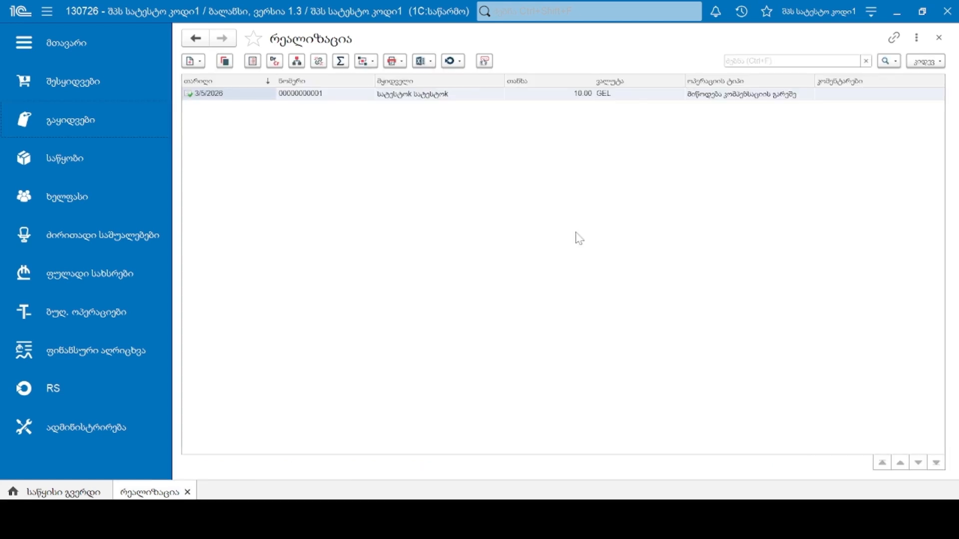
left_click(193, 62)
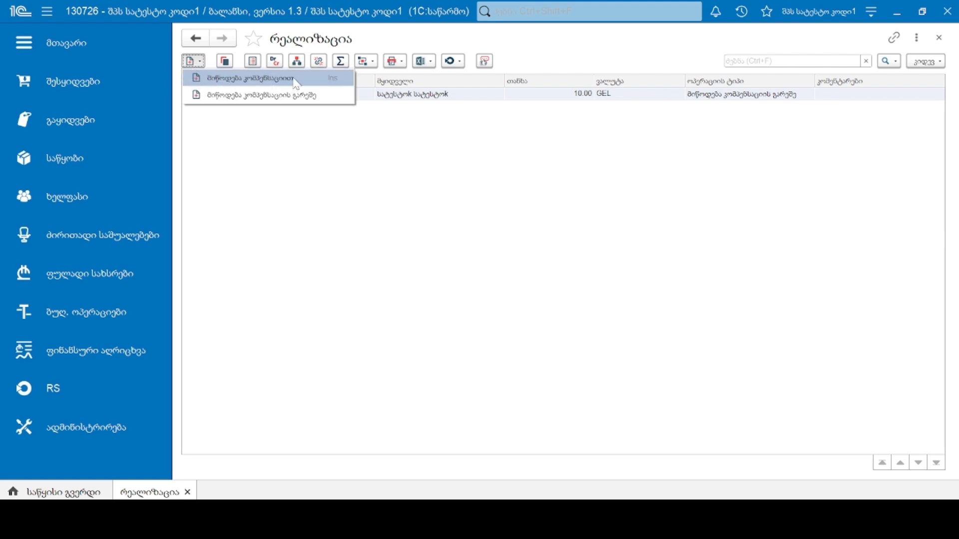
left_click(240, 79)
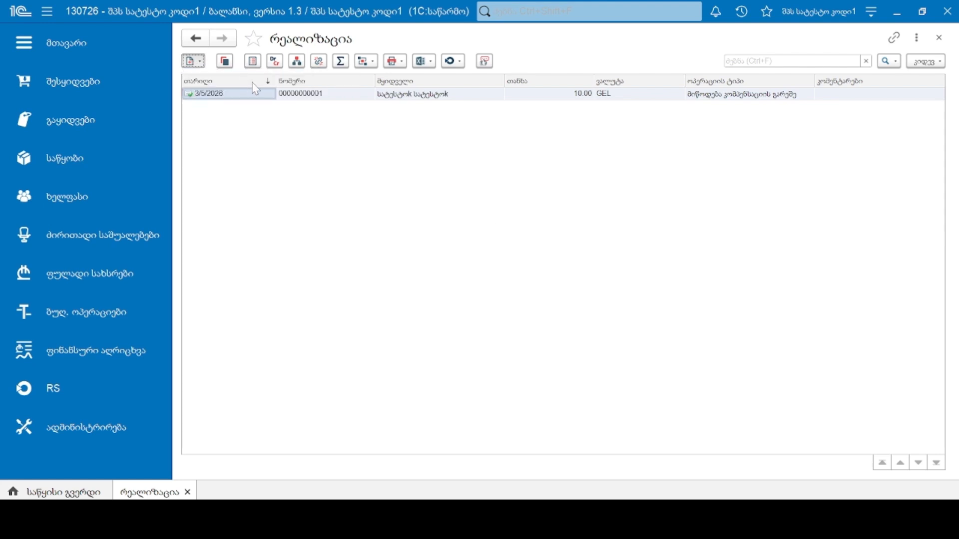
left_click(272, 99)
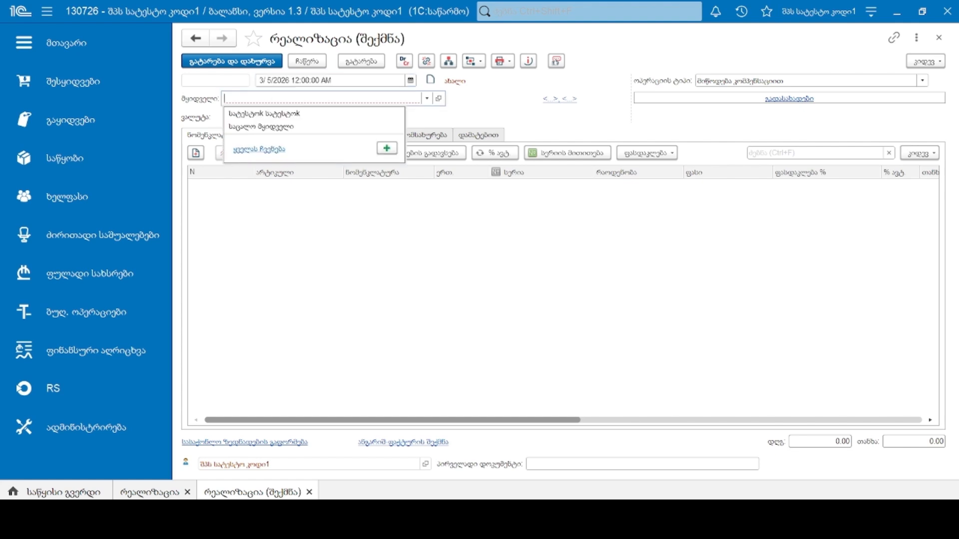
left_click(272, 114)
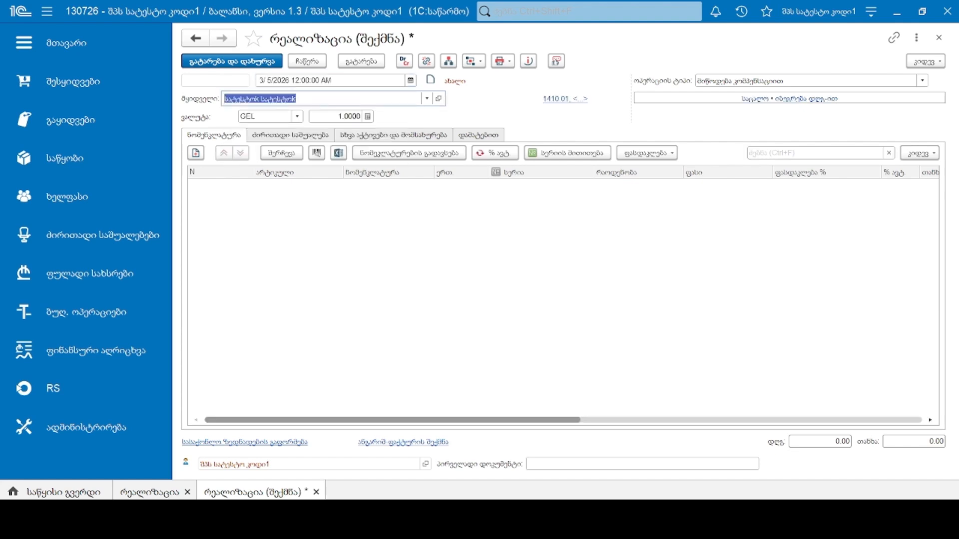
Step: Add the service ტრანსპორტირება with an amount of 100.00 to the document's other assets and services
left_click(393, 135)
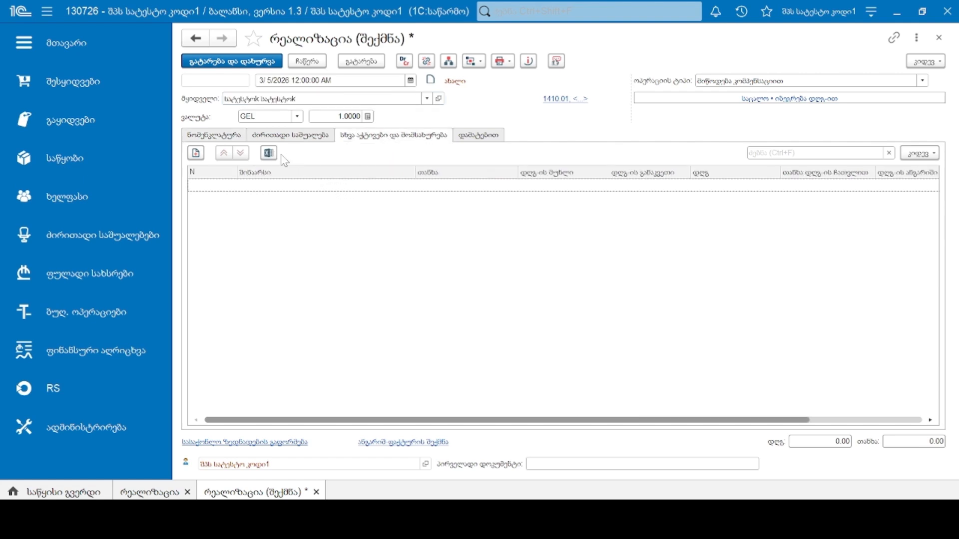
left_click(196, 153)
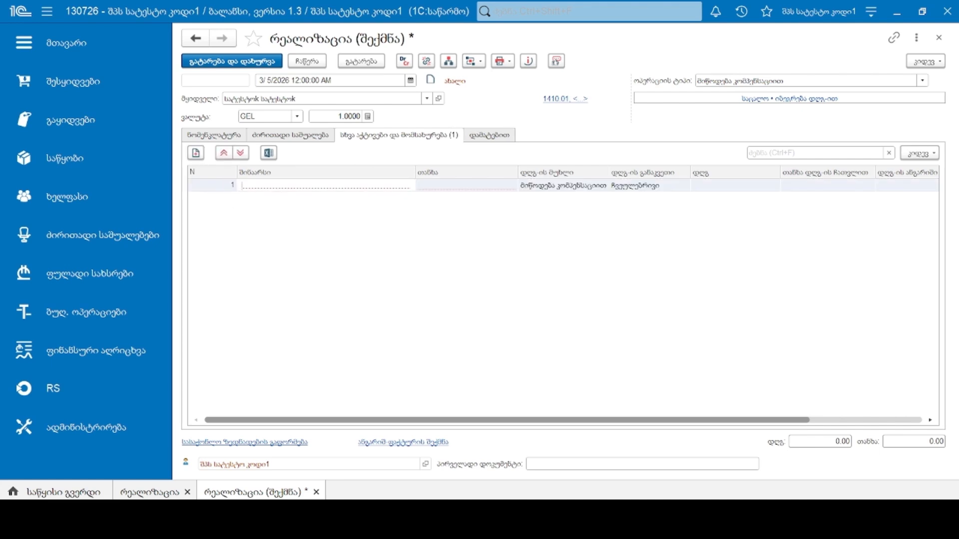
type("არ")
left_click(334, 215)
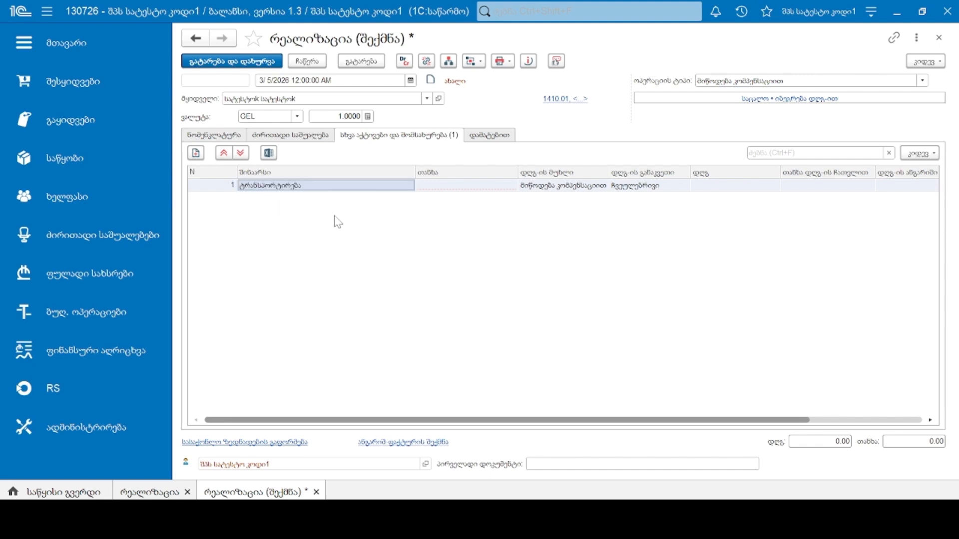
left_click(450, 187)
left_click(452, 185)
type("100.00")
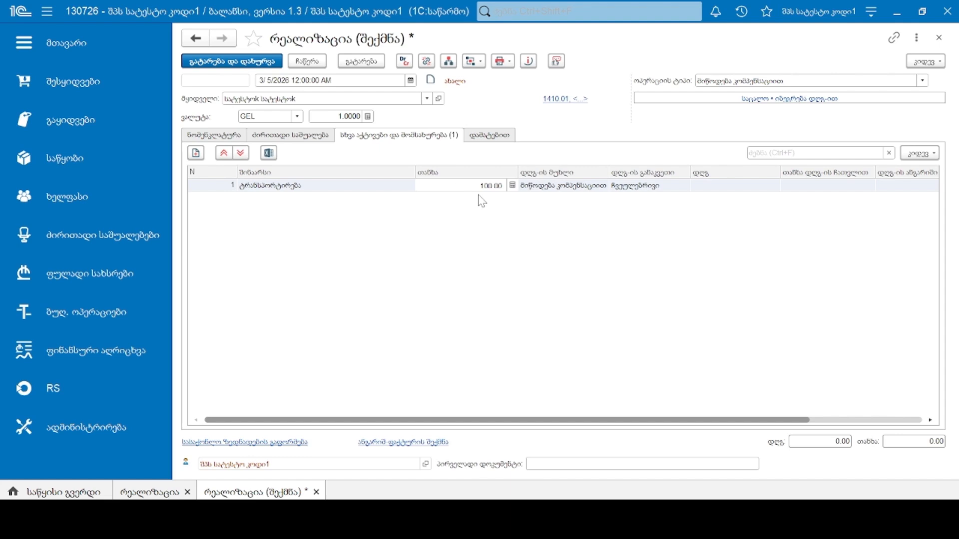
left_click(569, 251)
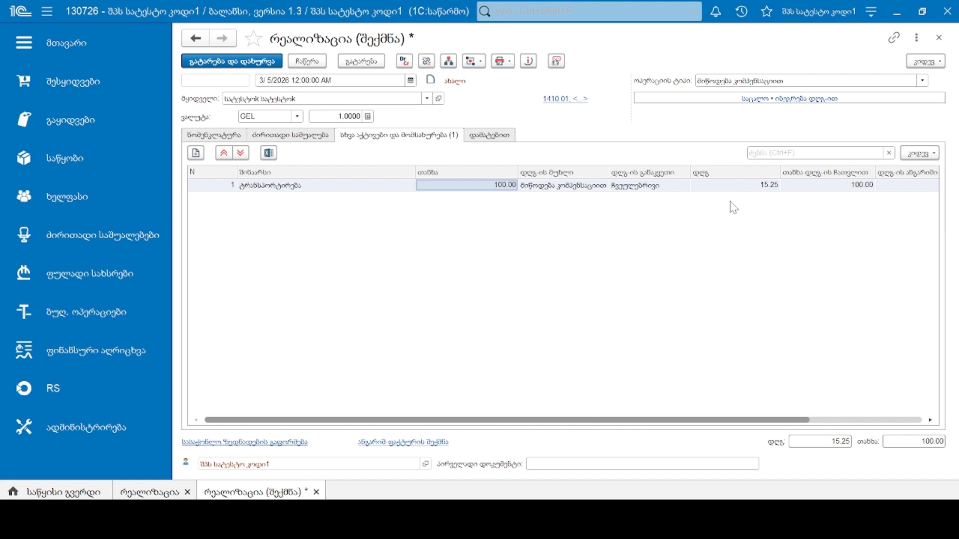
Step: Check the price type and tax settings of the service sale
left_click_drag(780, 420, 912, 429)
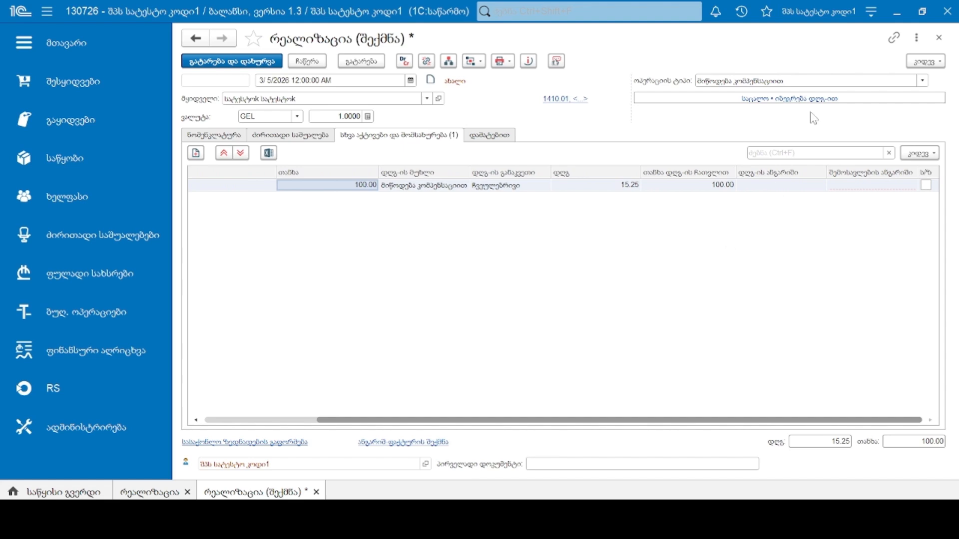
left_click(791, 99)
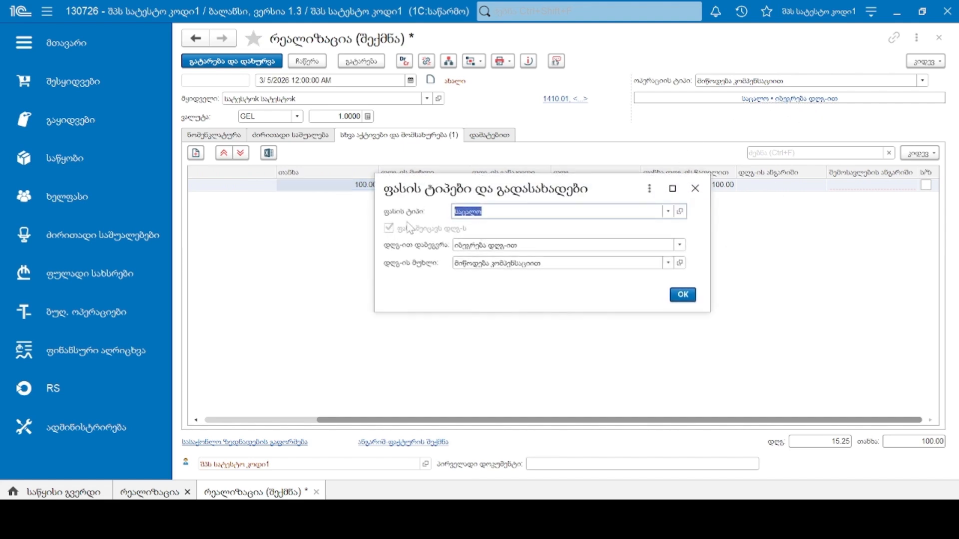
left_click(696, 189)
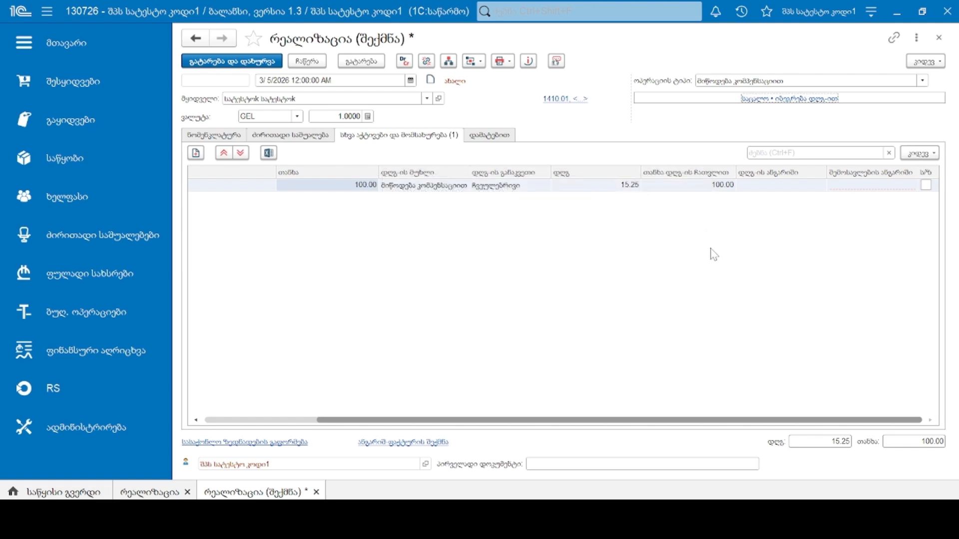
Step: Set the ტრანსპორტირება row's VAT account to 3330 and its income account to 6110
left_click(803, 189)
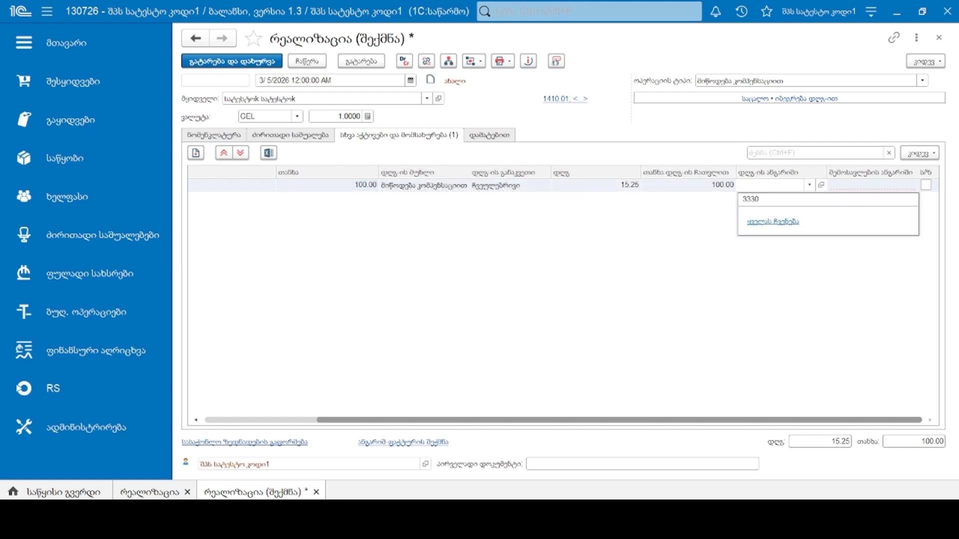
left_click(888, 188)
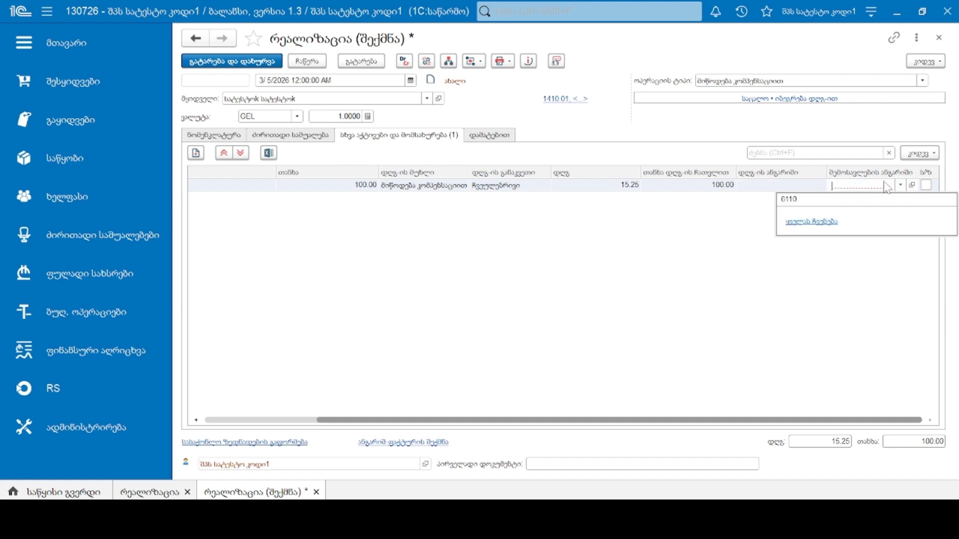
left_click(793, 187)
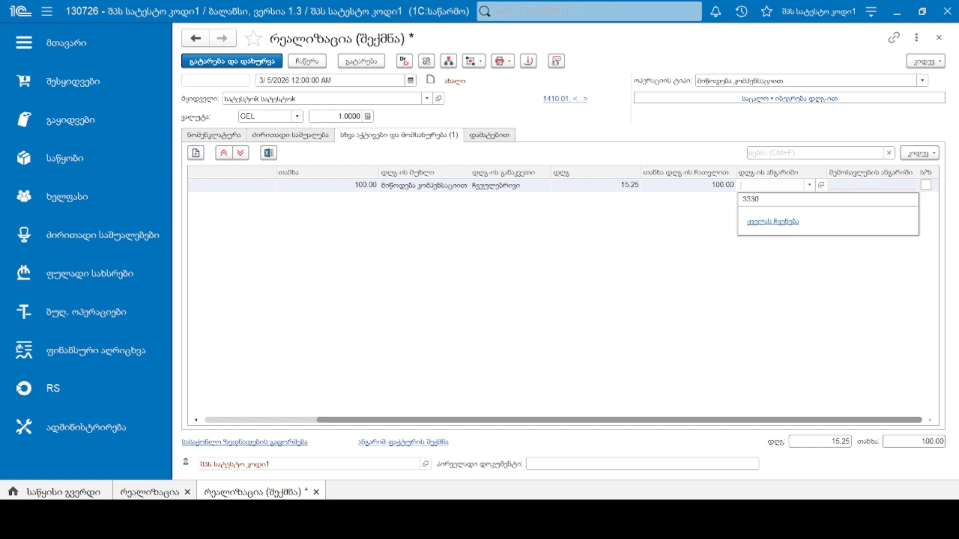
left_click(799, 200)
left_click(859, 190)
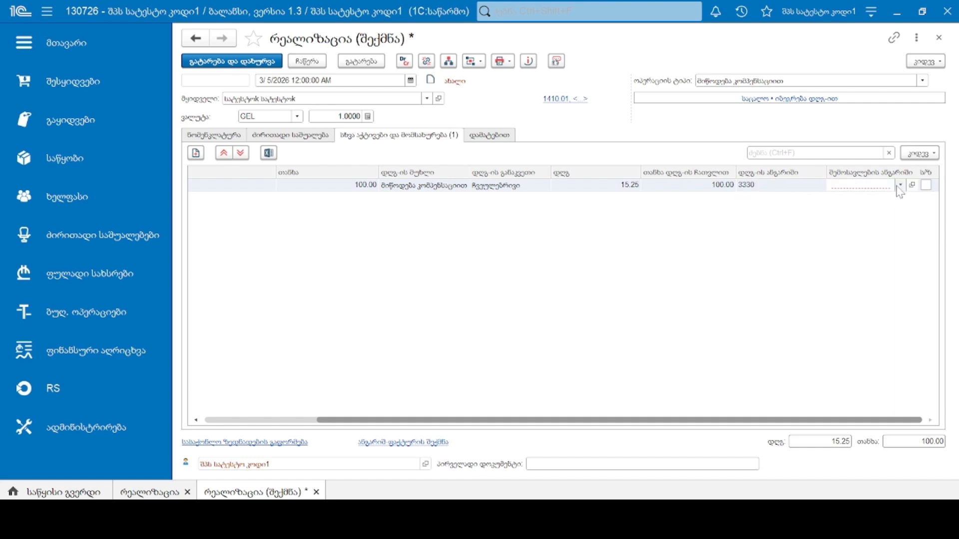
left_click(901, 186)
left_click(863, 200)
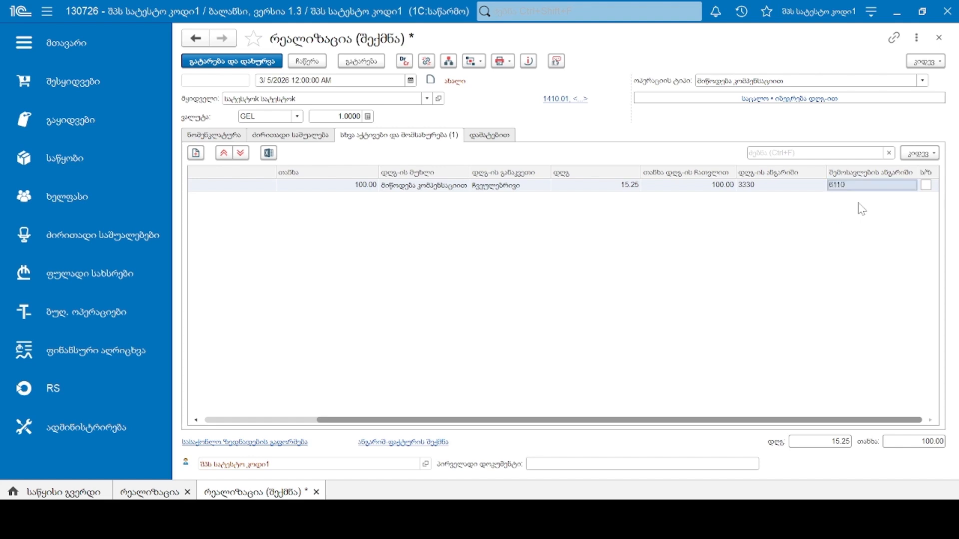
Step: Save and post the service sale, and view its accounting entries
key("ctrl+s")
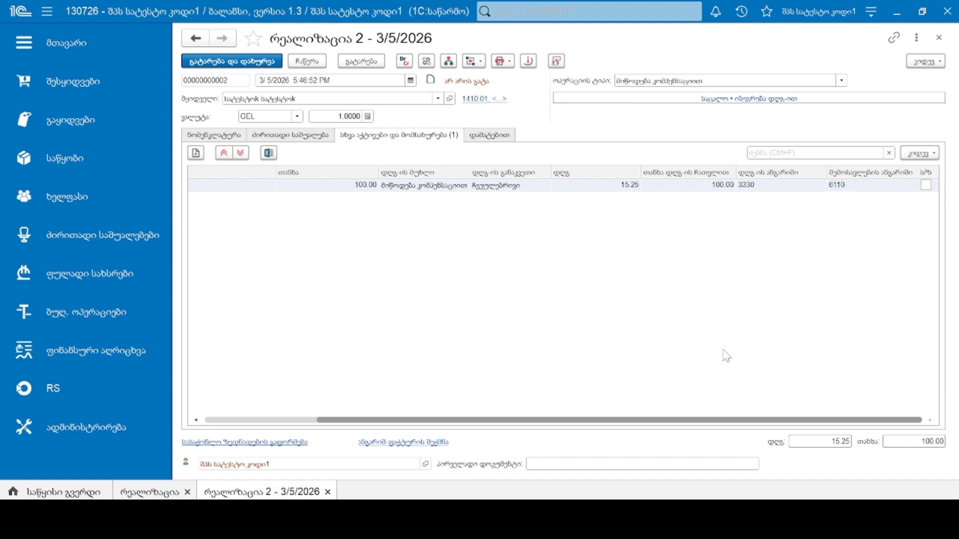
left_click(350, 62)
left_click(405, 61)
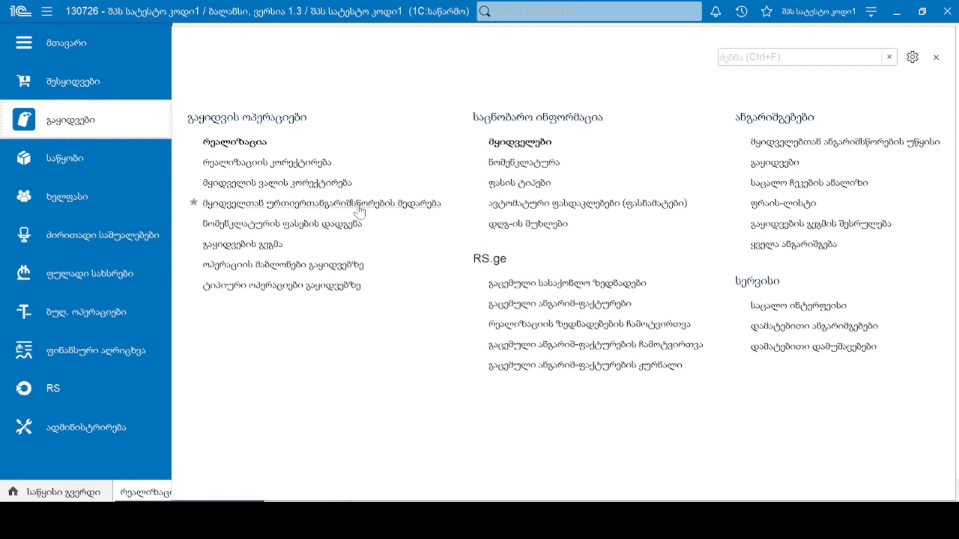
Step: Review the რეალიზაციის კორექტირება list, the documents that can be based on a sale, and the available correction types
left_click(261, 172)
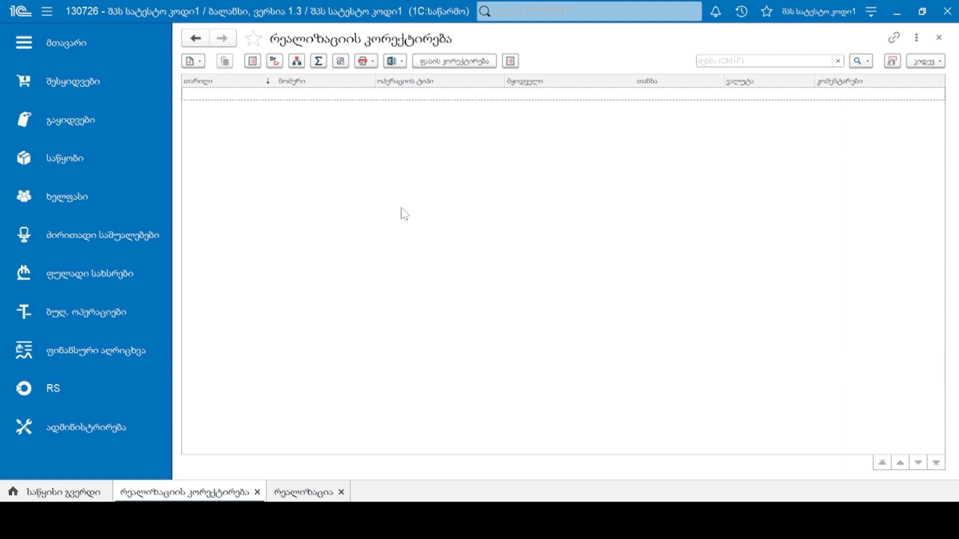
left_click(295, 491)
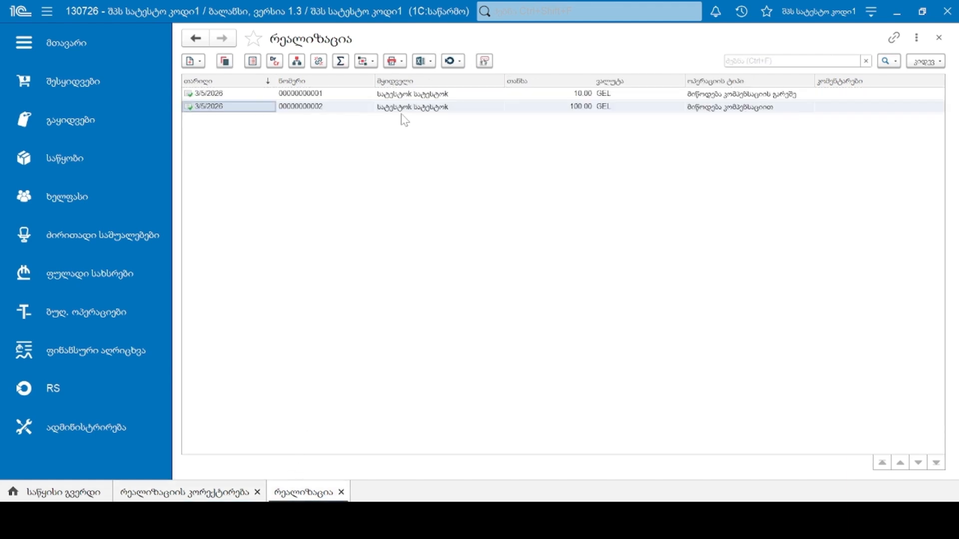
left_click(366, 61)
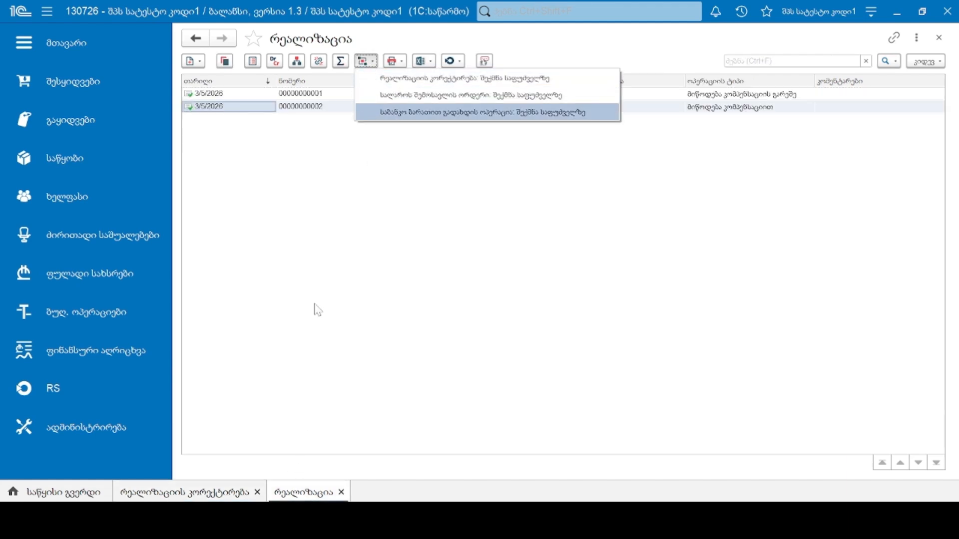
left_click(229, 492)
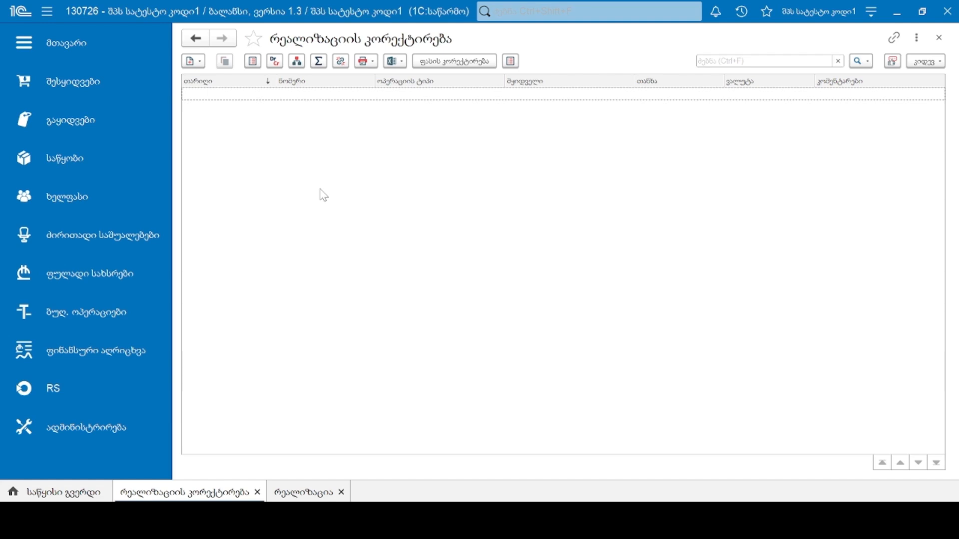
left_click(203, 62)
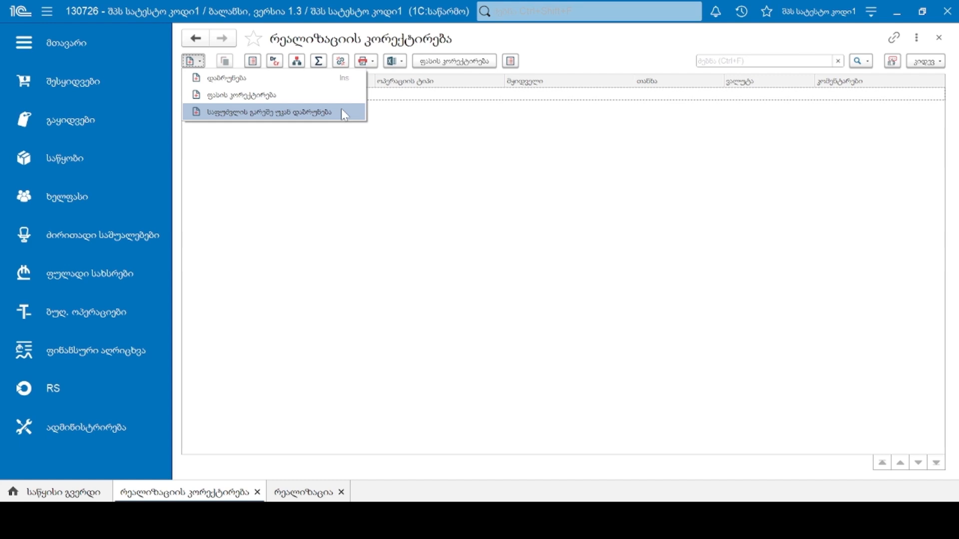
Step: Create a correction of type დაბრუნება based on sales document 1 and check the quantity of the წიწაკა row
left_click(80, 125)
left_click(233, 145)
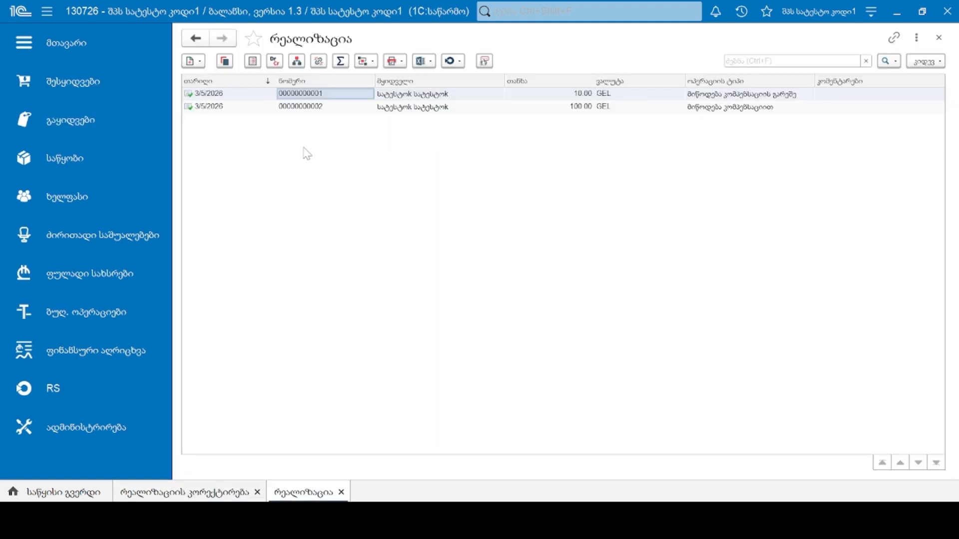
left_click(367, 61)
left_click(396, 80)
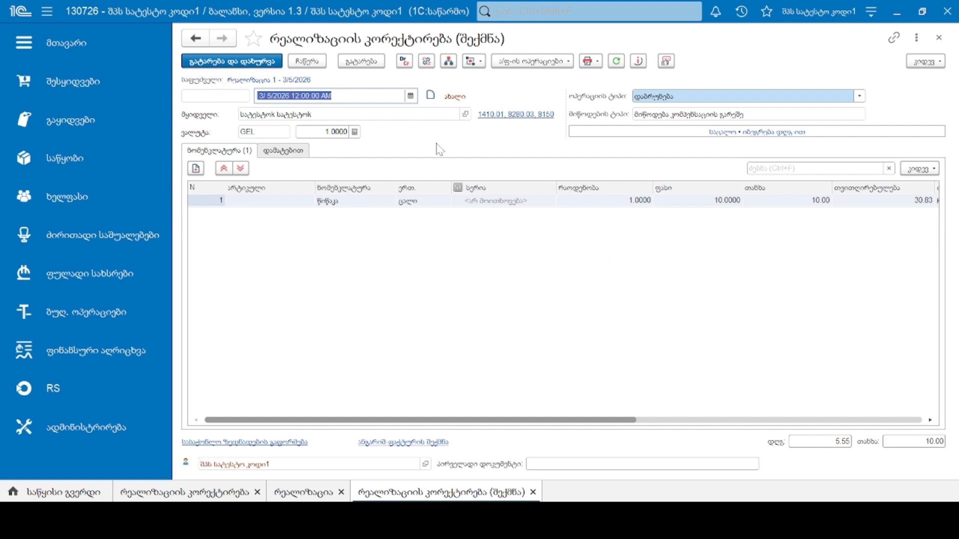
double_click(642, 205)
left_click(635, 225)
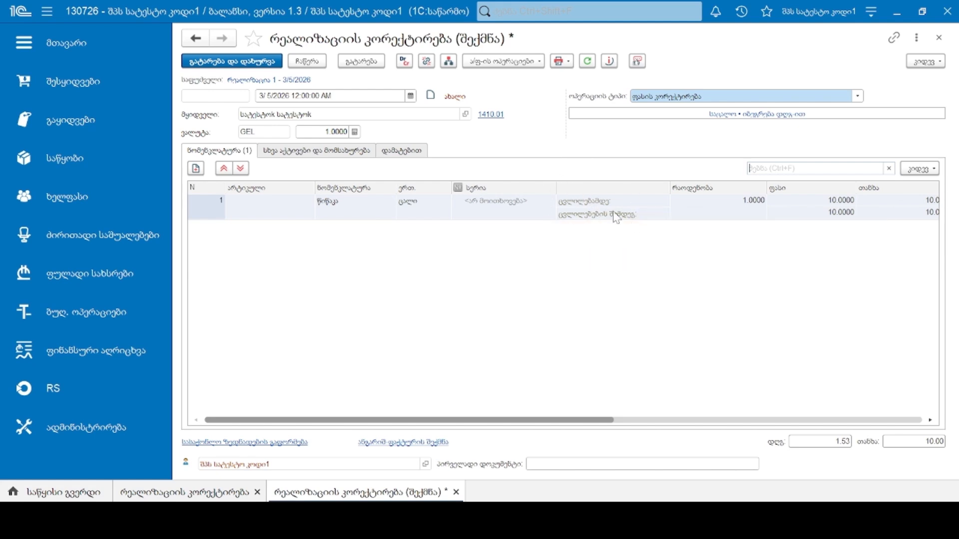
Step: Set the after-change price of წიწაკა to 9 in the ფასის კორექტირება document
left_click_drag(595, 420, 717, 425)
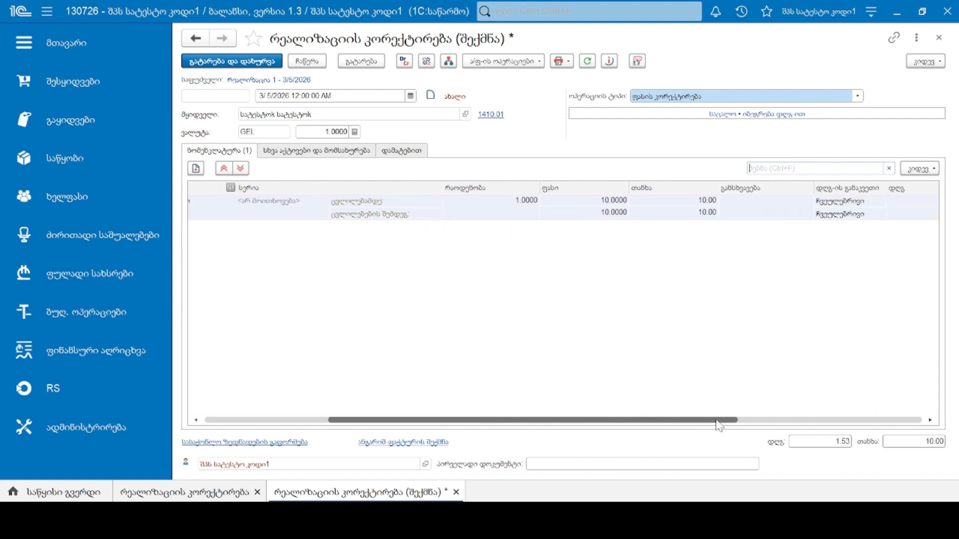
double_click(602, 214)
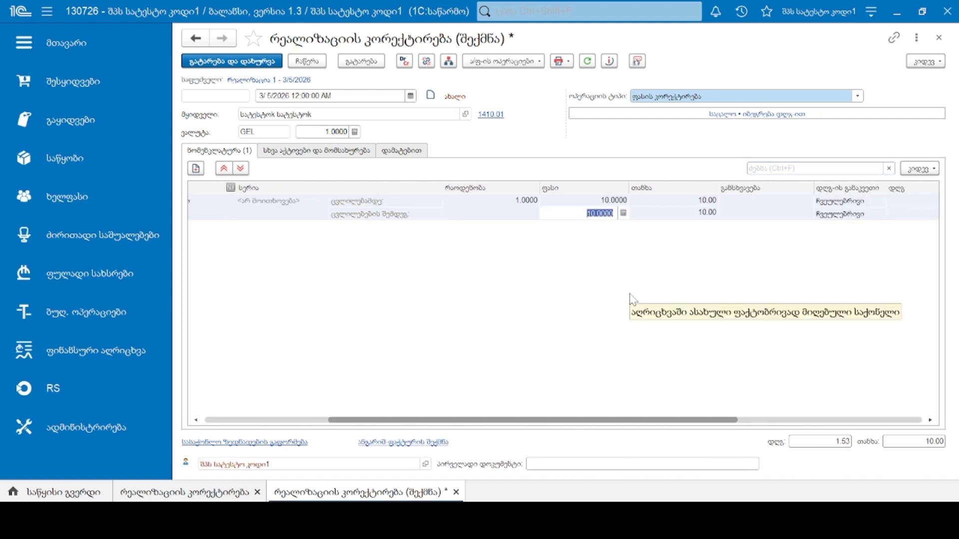
type("9")
key("Return")
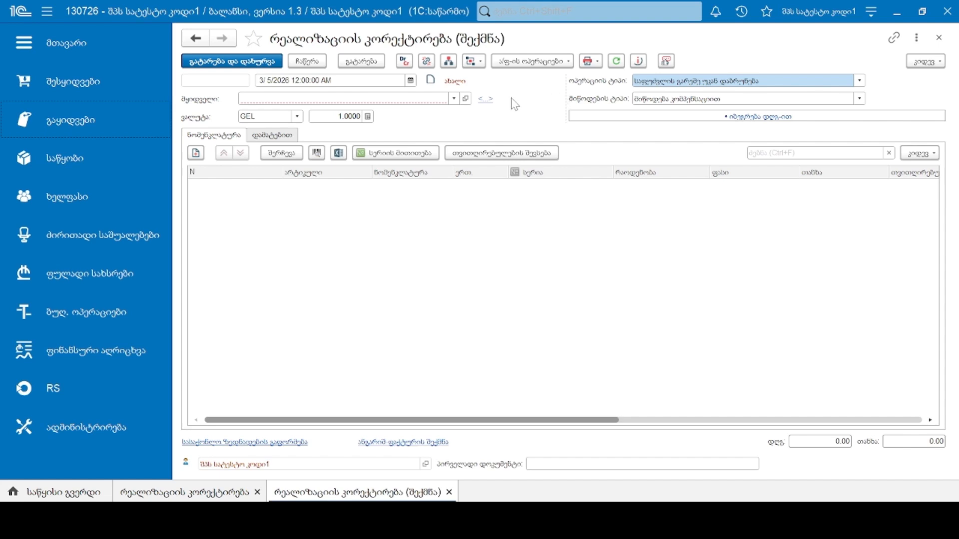
Step: Fill the საფუძვლის გარეშე უკან დაბრუნება document with the test customer and the item წიწაკა, and post and close it
left_click(453, 98)
left_click(411, 116)
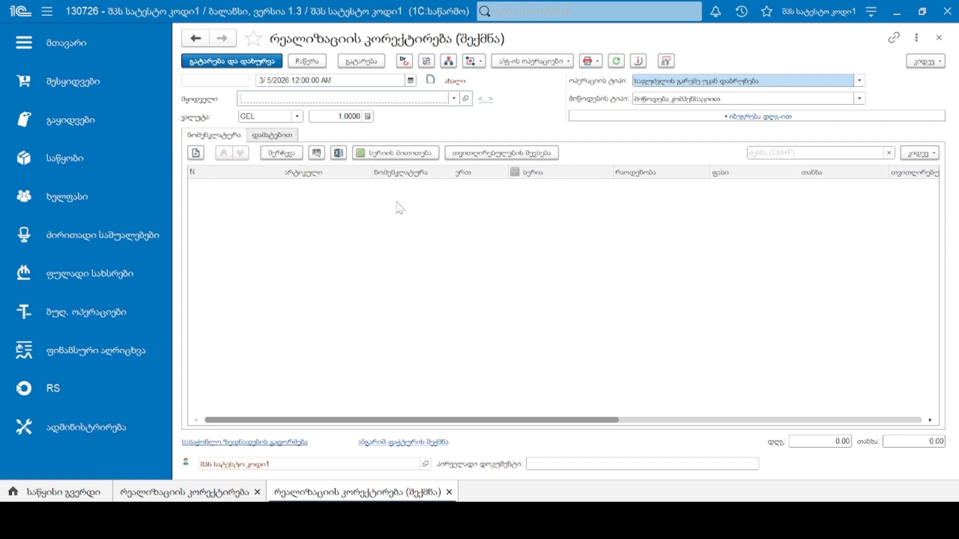
left_click(195, 153)
type("ც")
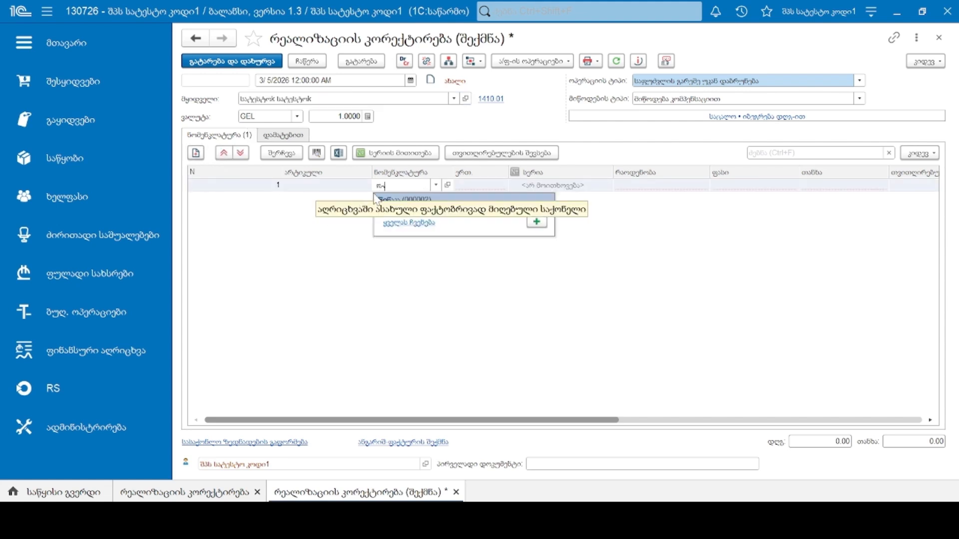
left_click(383, 200)
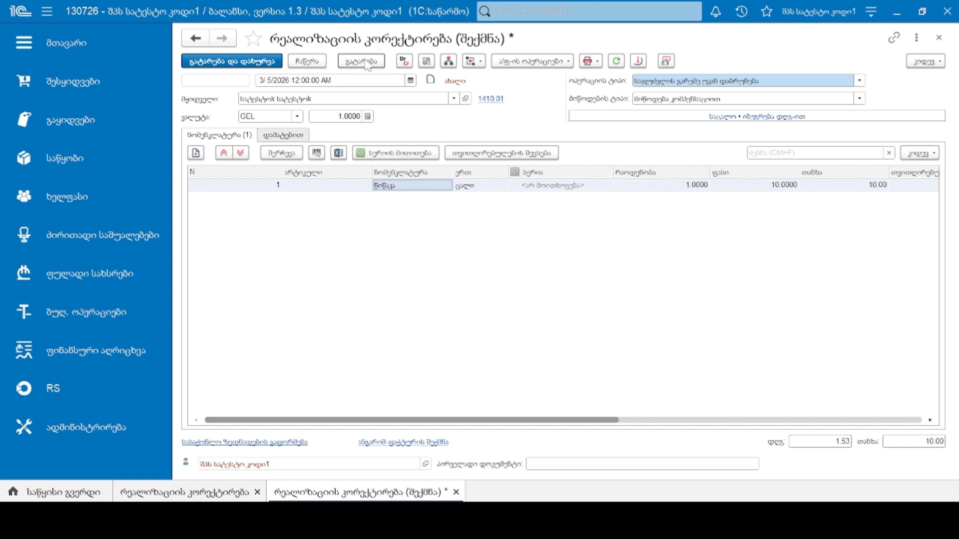
left_click(277, 62)
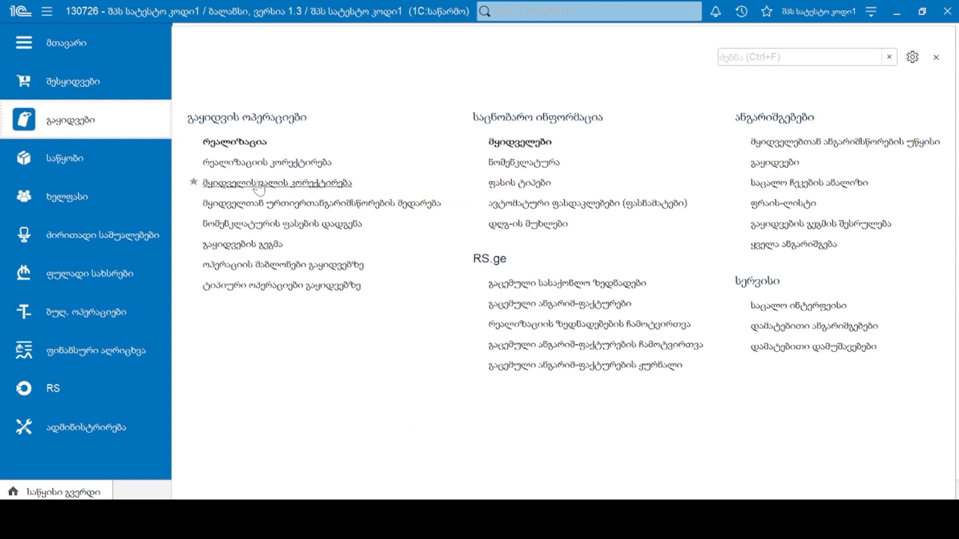
Step: Create a მყიდველის ვალის კორექტირება document of type დავალიანების ურთიერთჩათვლა, with the test company as both customer and supplier
left_click(272, 184)
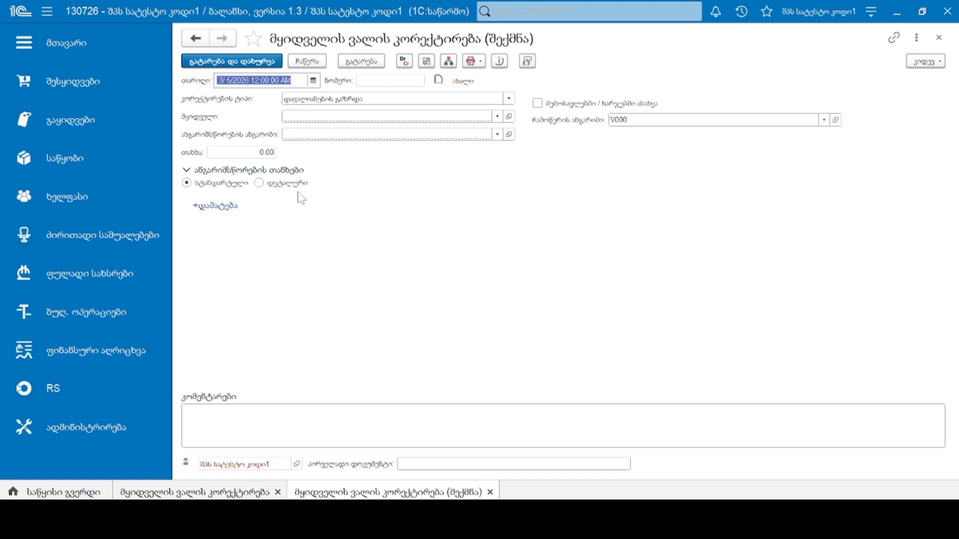
left_click(508, 98)
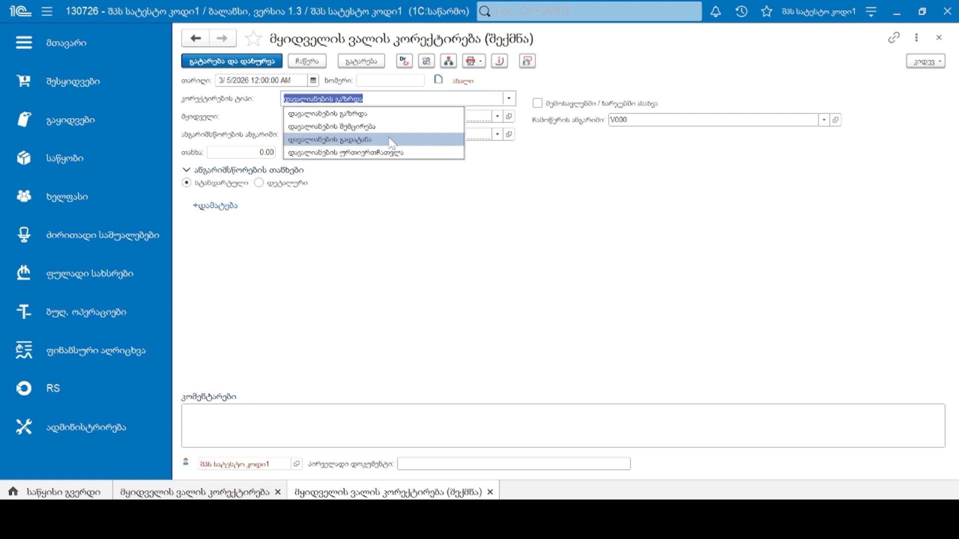
left_click(421, 154)
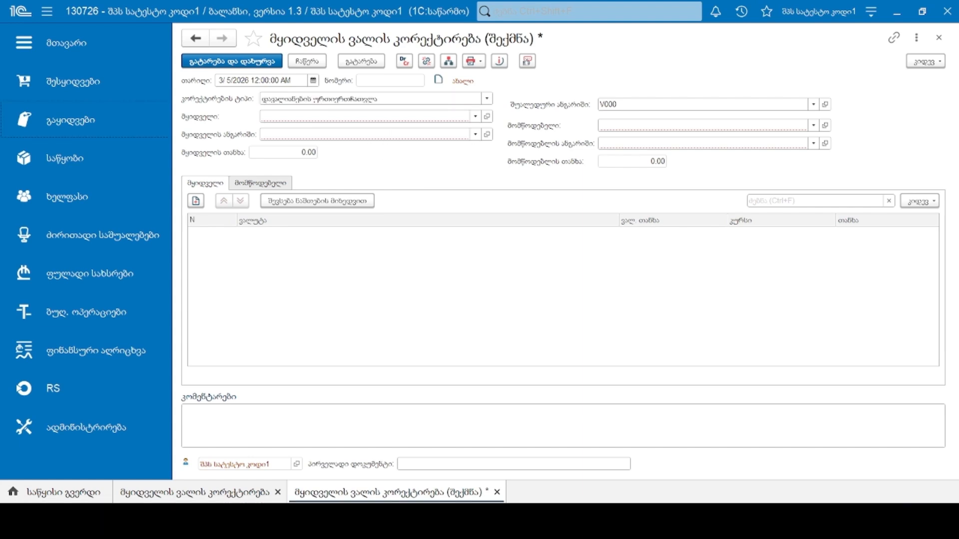
left_click(475, 116)
left_click(427, 131)
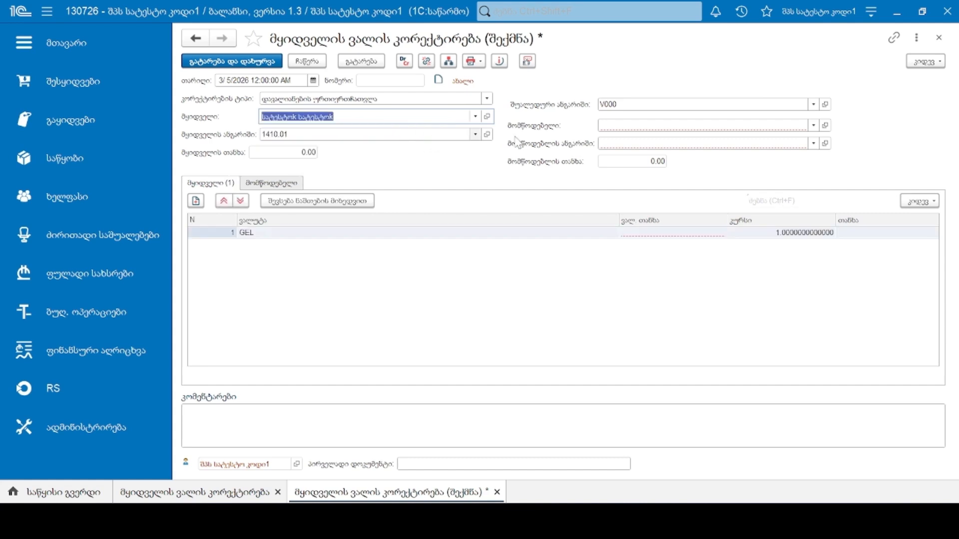
left_click(814, 126)
left_click(654, 142)
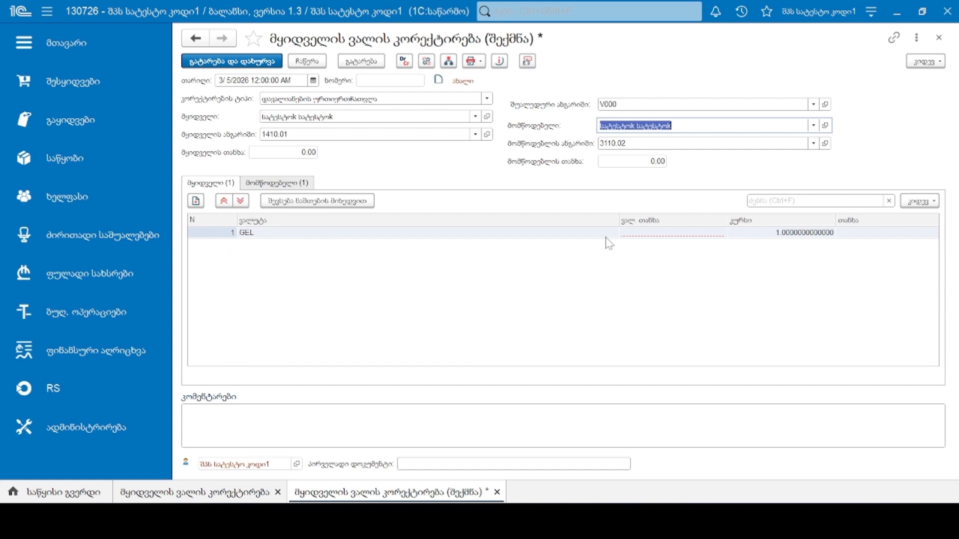
Step: Enter a GEL offset amount of 50.00 for both the customer and the supplier in the debt correction
double_click(652, 237)
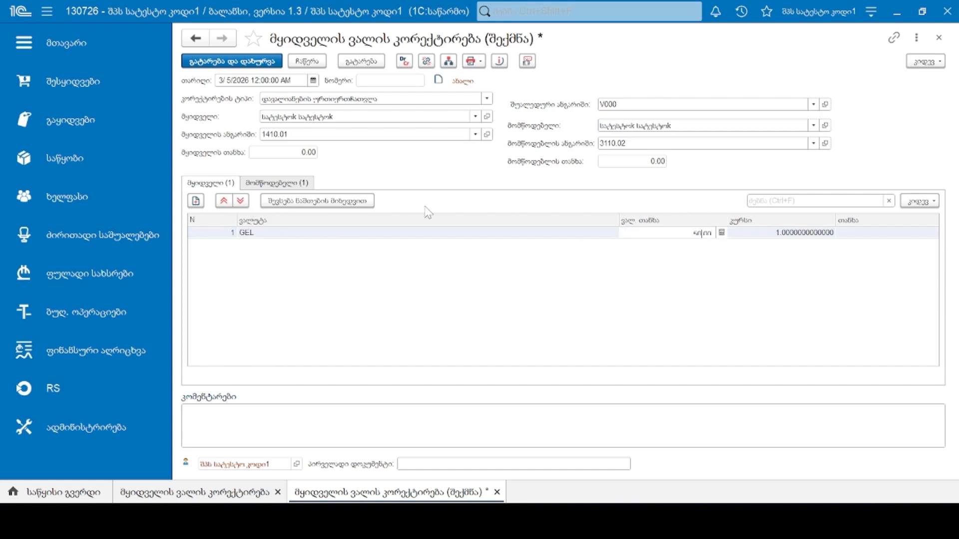
left_click(297, 184)
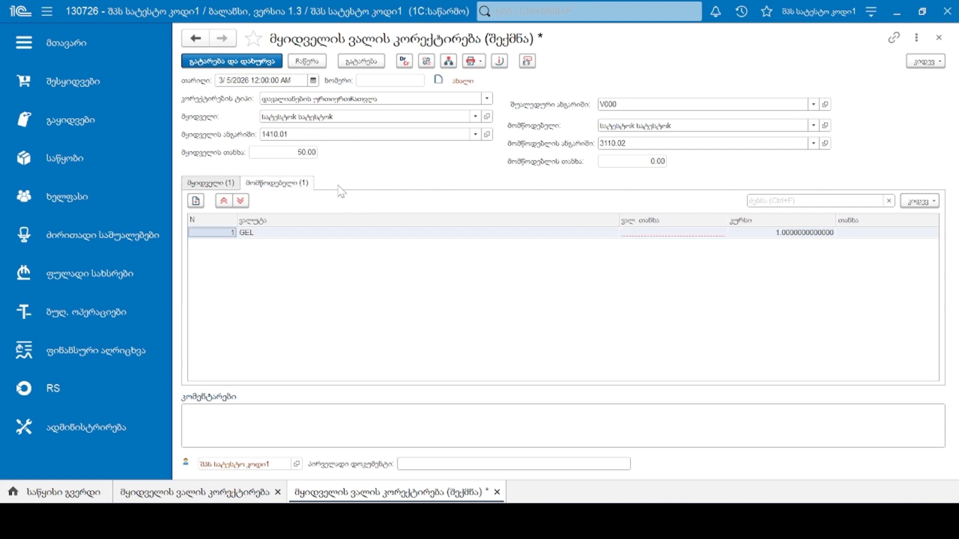
double_click(673, 233)
type("5000")
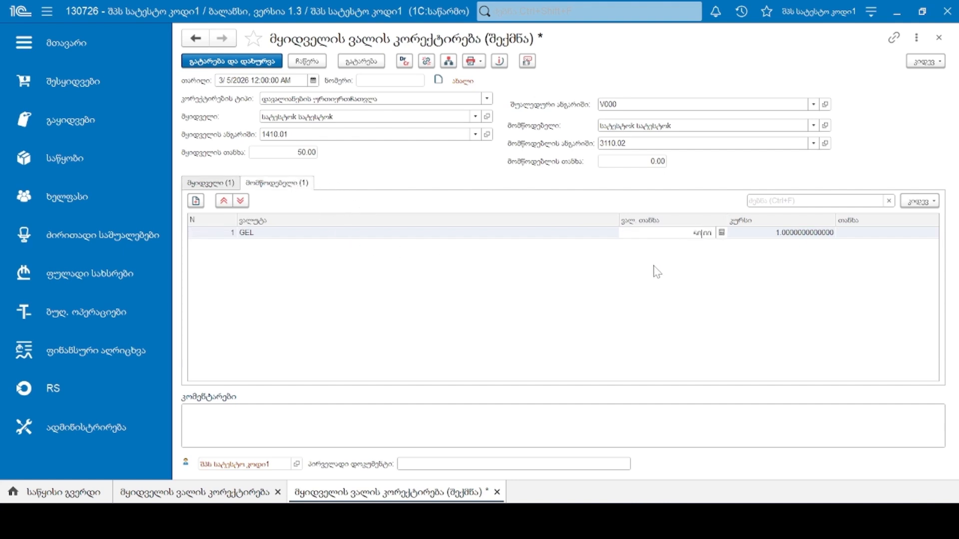
key("Return")
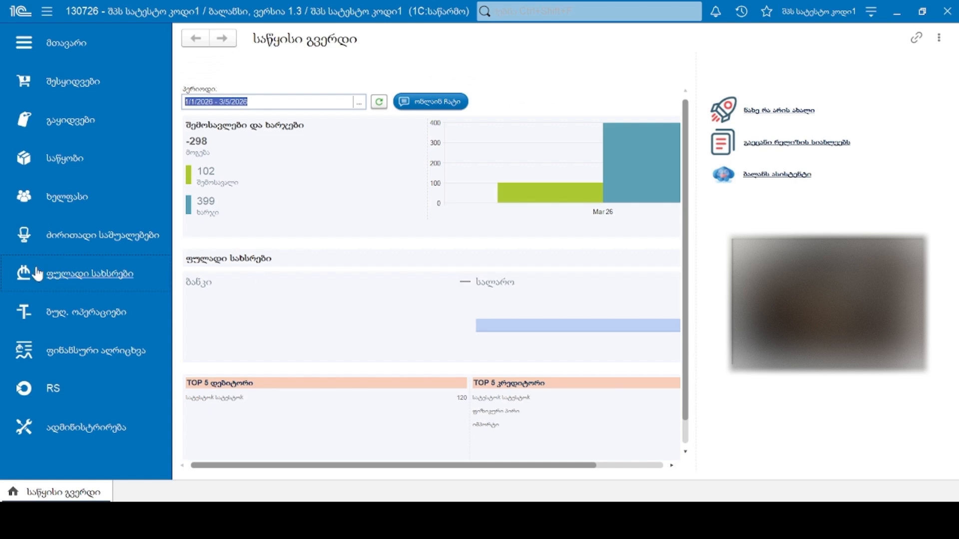
Step: Create a სალაროს შემოსავლის ორდერი of type მყიდველისგან თანხის მიღება for the test customer
left_click(81, 274)
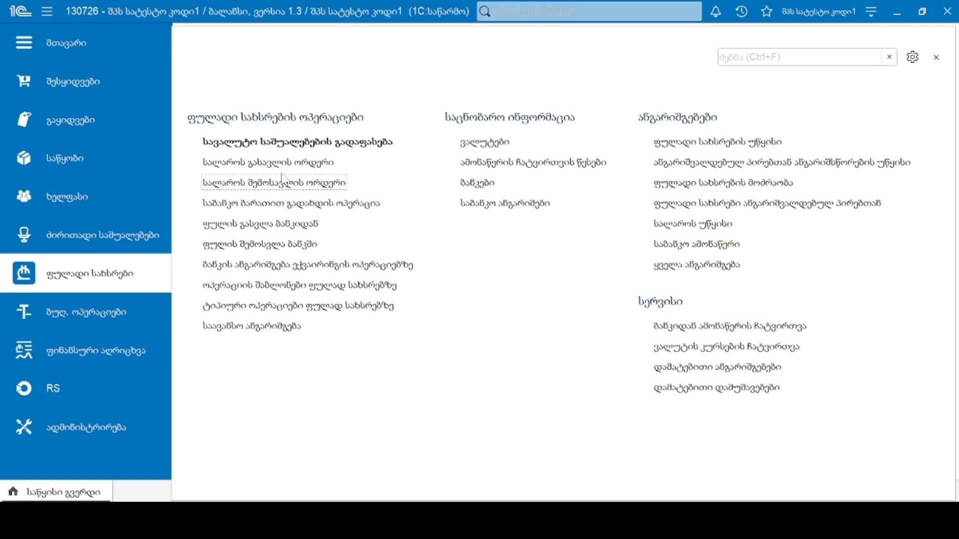
left_click(293, 183)
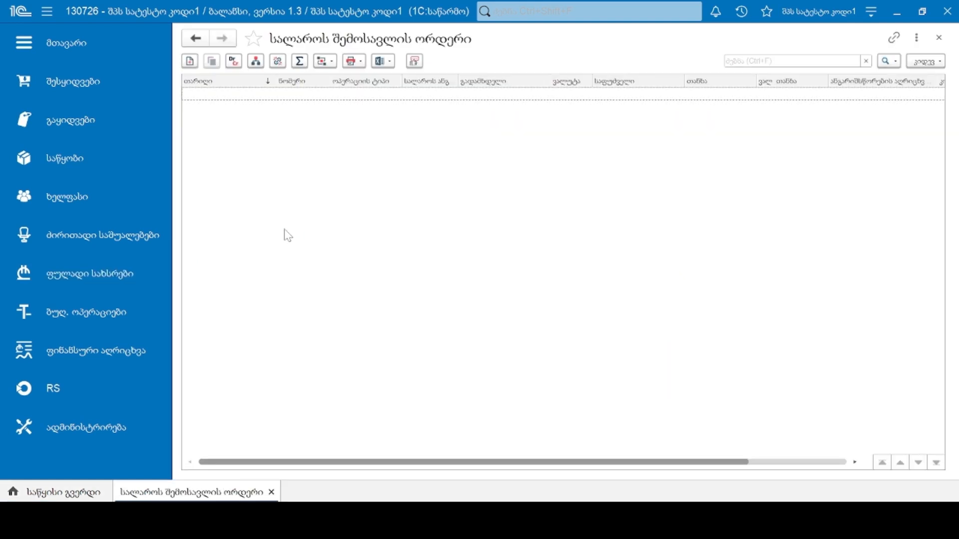
left_click(190, 61)
left_click(298, 116)
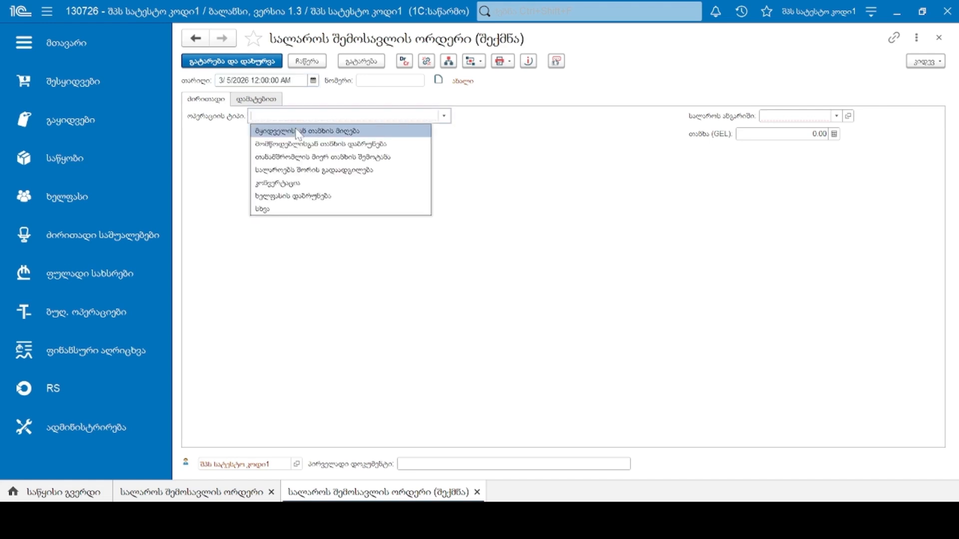
left_click(309, 131)
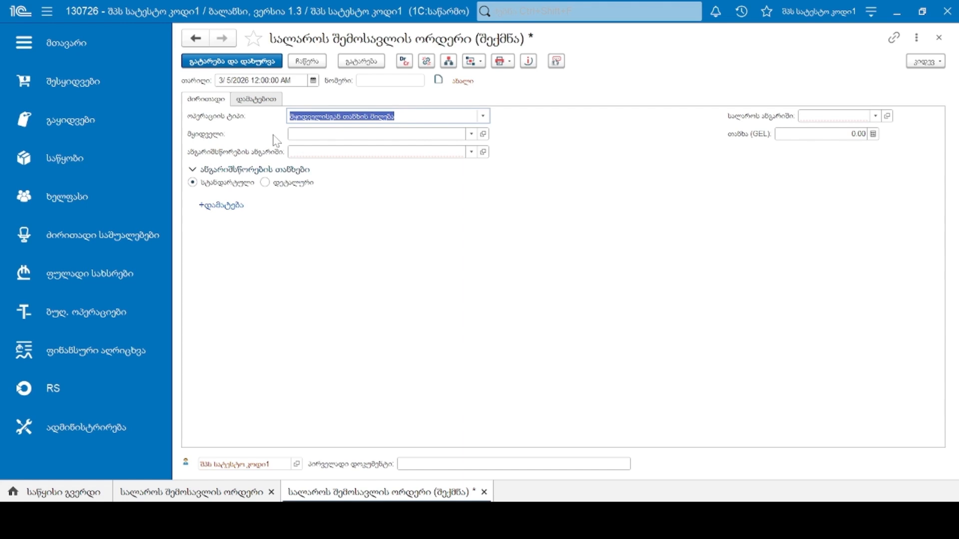
left_click(299, 134)
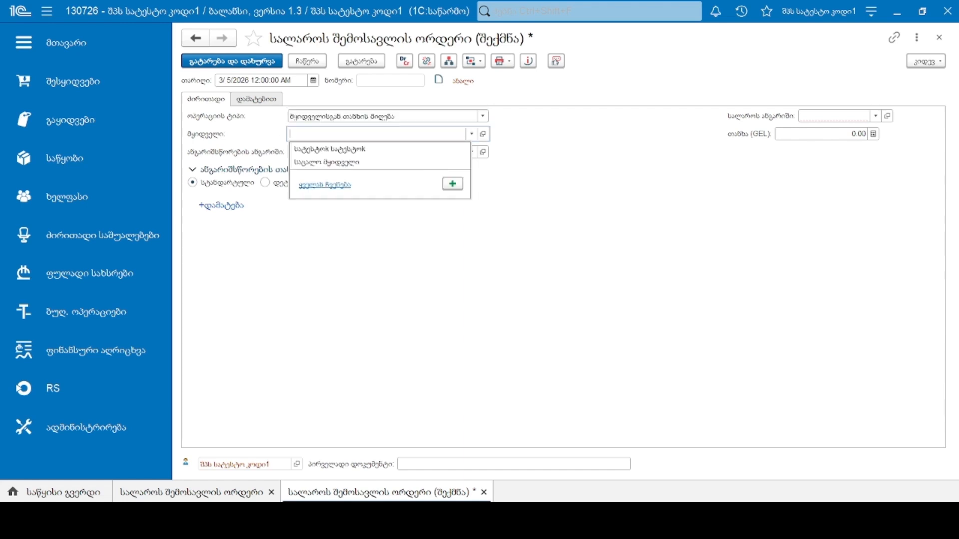
left_click(306, 149)
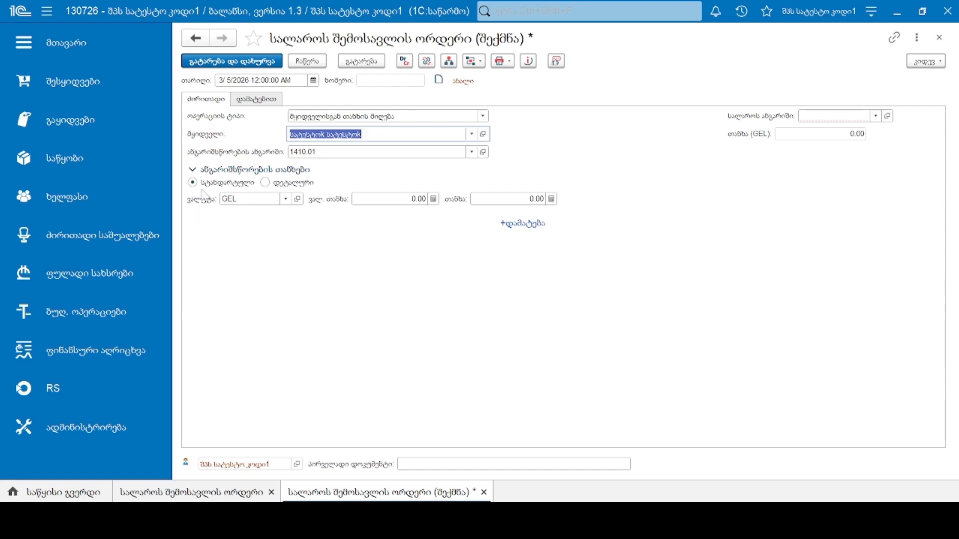
Step: Set the receipt order's cash account to 1110.01 and its amount to 50.00 GEL, post it and open its accounting entries
left_click(839, 116)
left_click(836, 131)
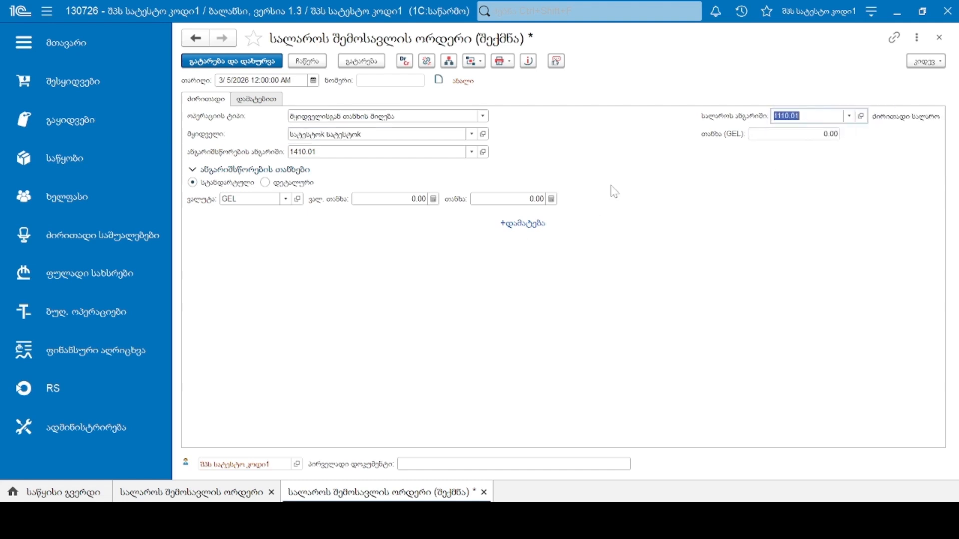
key("Tab")
type("5")
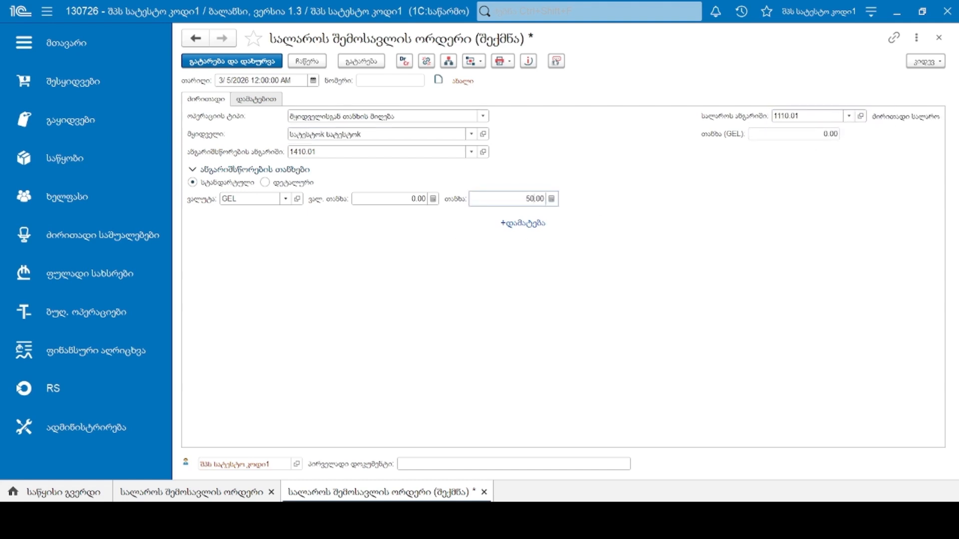
key("Tab")
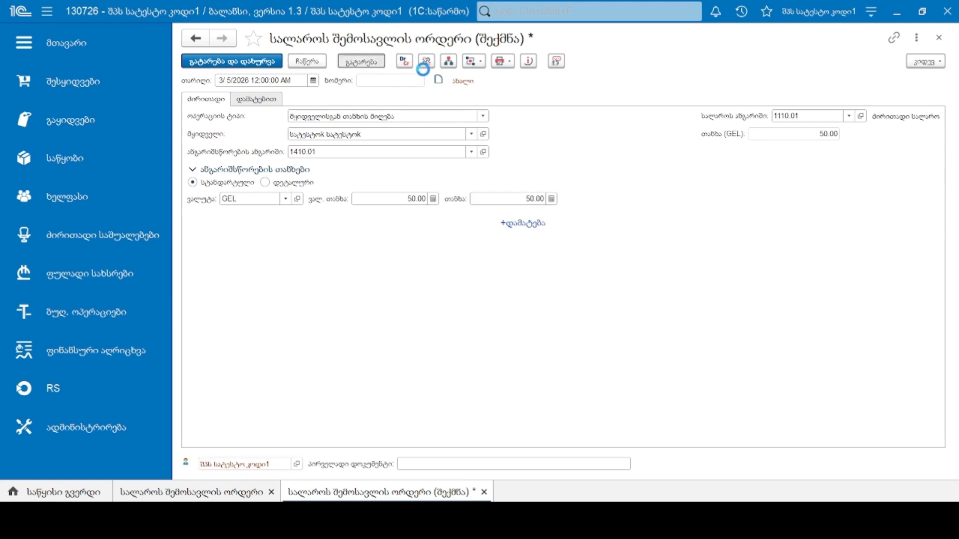
key("Return")
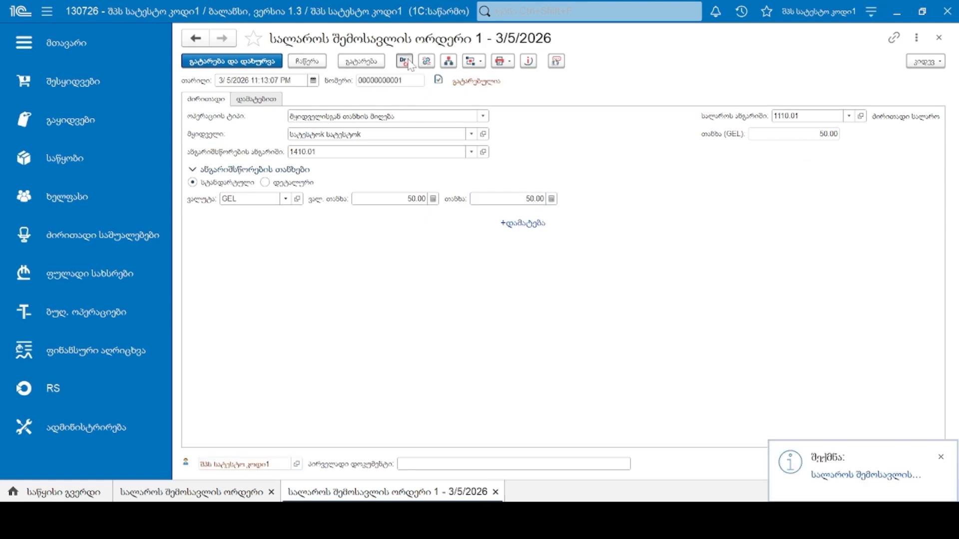
left_click(405, 62)
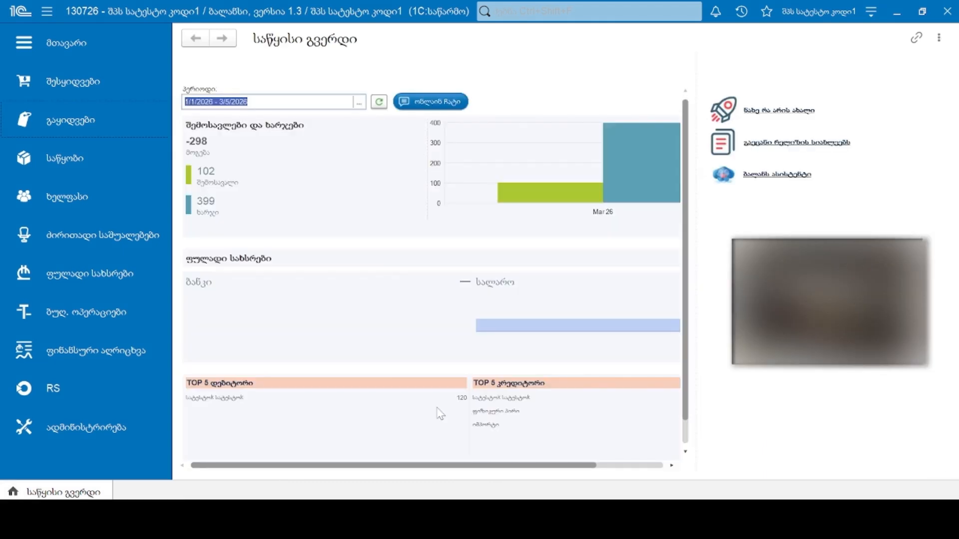
Step: Generate the გაყიდვები report for the current month
left_click(70, 136)
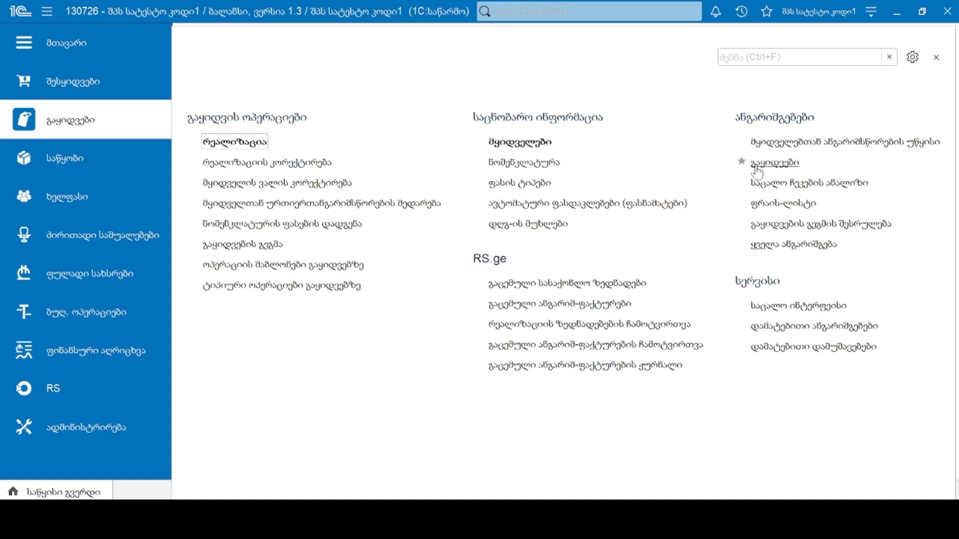
left_click(778, 163)
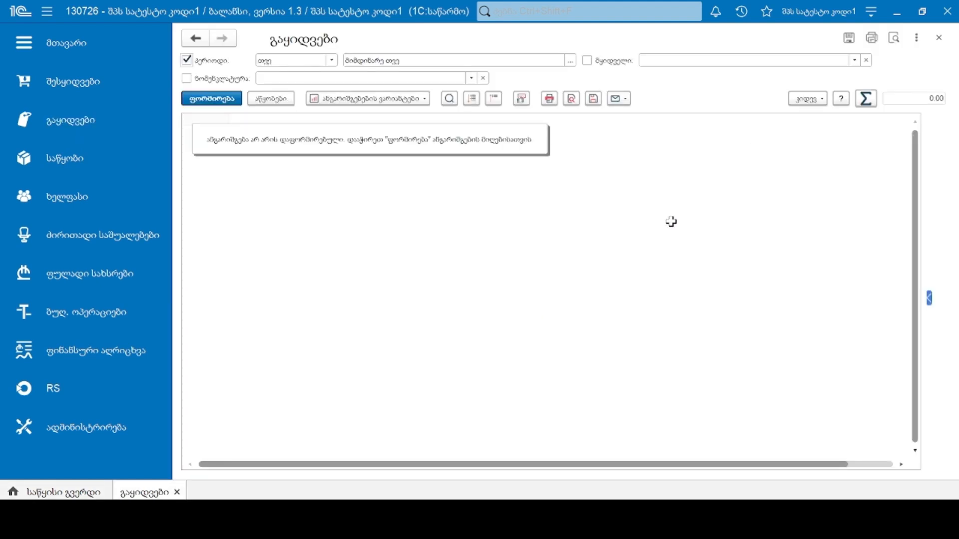
left_click(212, 99)
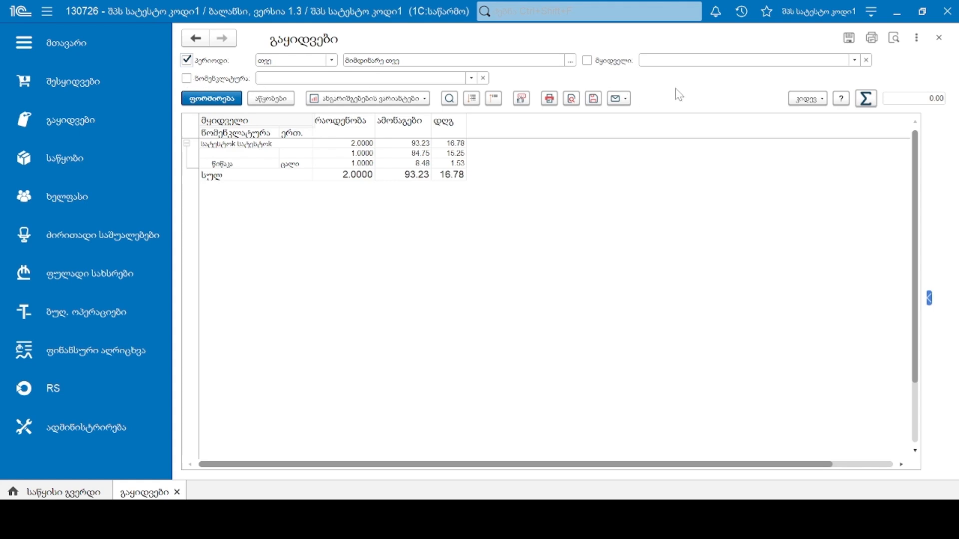
Step: Open the customer settlements report for the current month, filter it by the currency USD and regenerate it
left_click(87, 126)
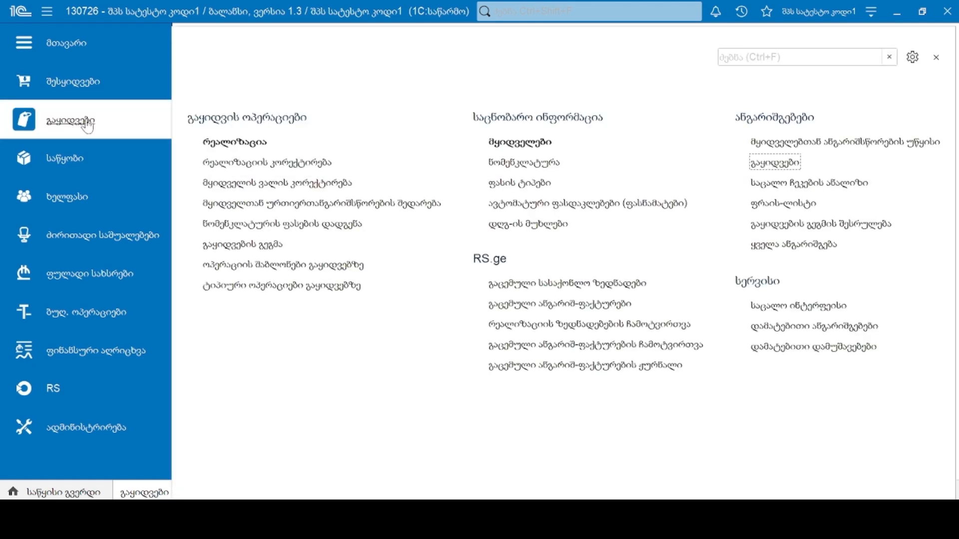
left_click(822, 144)
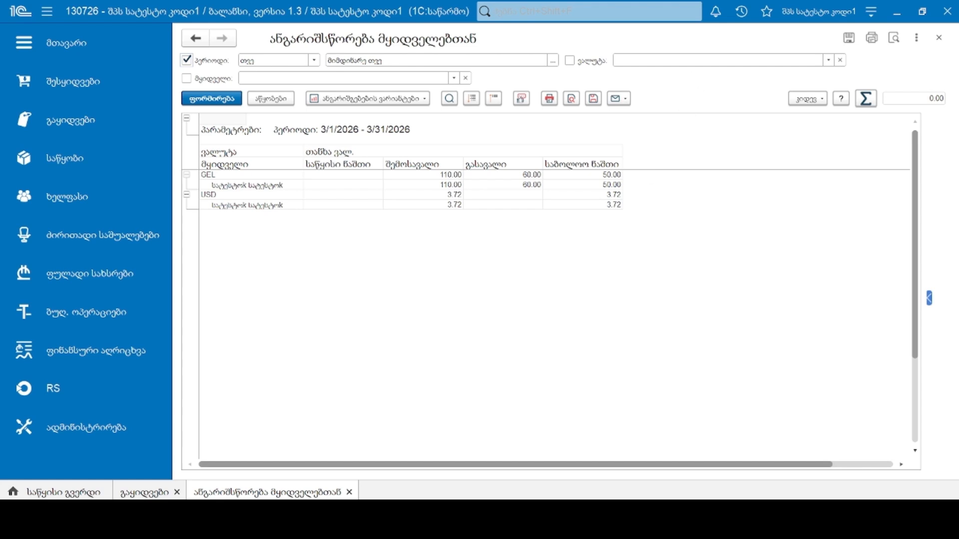
left_click(645, 60)
left_click(634, 98)
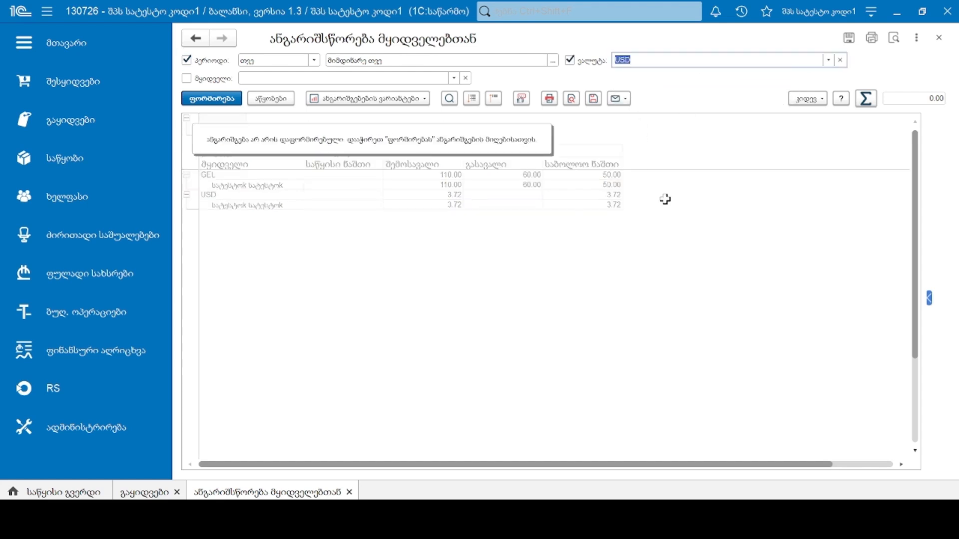
left_click(221, 100)
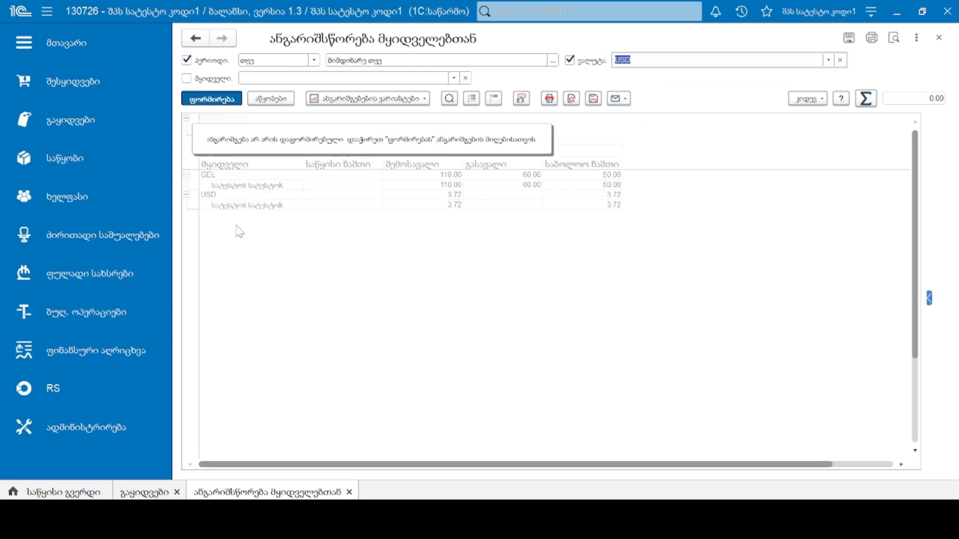